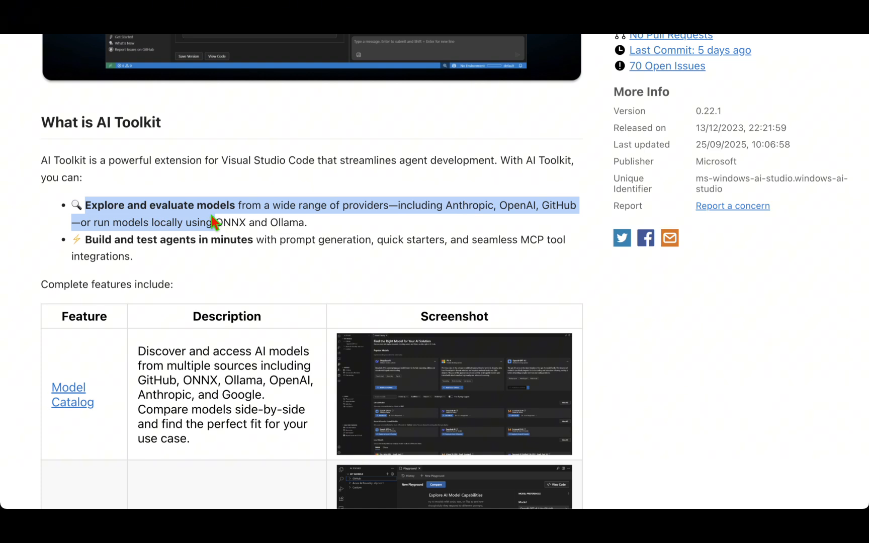
Review the AI Toolkit overview and its feature table, from Model Catalog and Playground through Fine-tuning, Model Conversion and Tracing.
{"action": "left_click", "coordinate": [223, 233]}
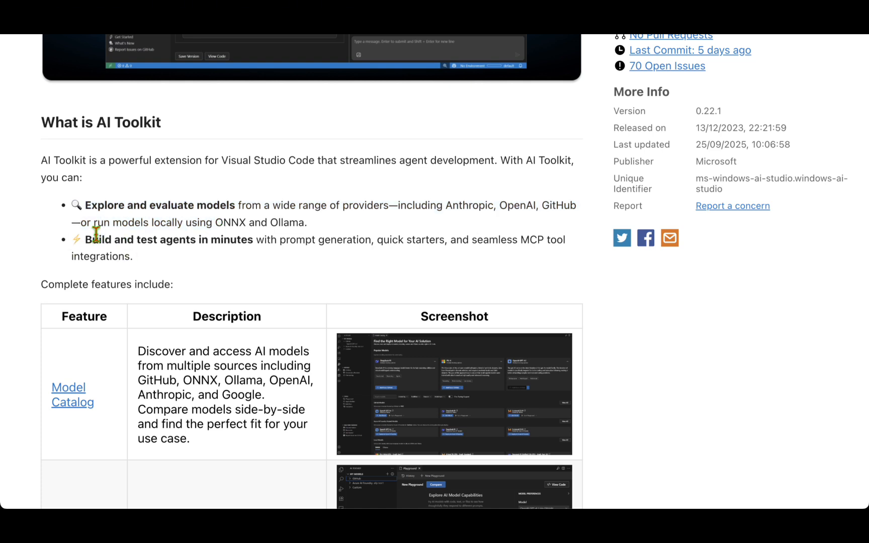
{"action": "double_click", "coordinate": [96, 238]}
{"action": "left_click_drag", "start_coordinate": [95, 238], "coordinate": [222, 240]}
{"action": "left_click", "coordinate": [20, 257]}
{"action": "scroll", "coordinate": [20, 256], "scroll_direction": "down", "scroll_amount": 5}
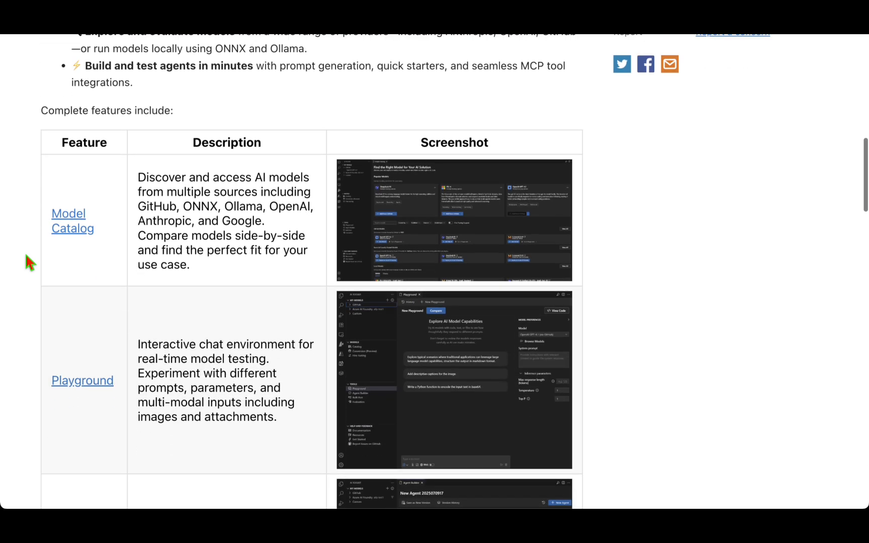
{"action": "scroll", "coordinate": [81, 277], "scroll_direction": "down", "scroll_amount": 9}
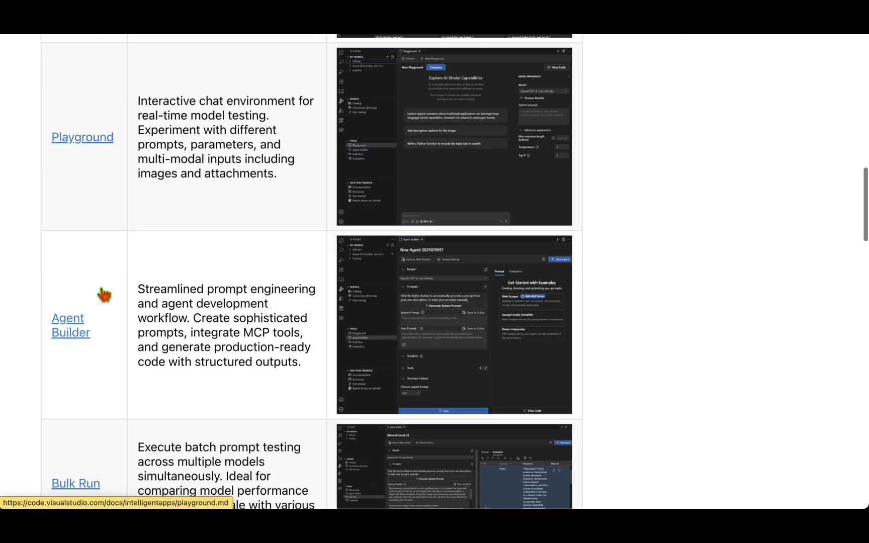
{"action": "scroll", "coordinate": [120, 276], "scroll_direction": "down", "scroll_amount": 6}
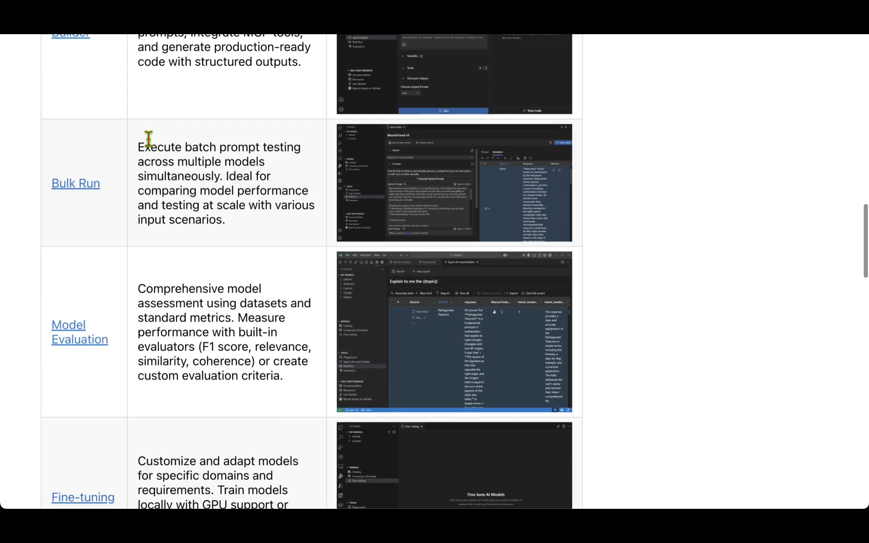
{"action": "scroll", "coordinate": [107, 286], "scroll_direction": "down", "scroll_amount": 5}
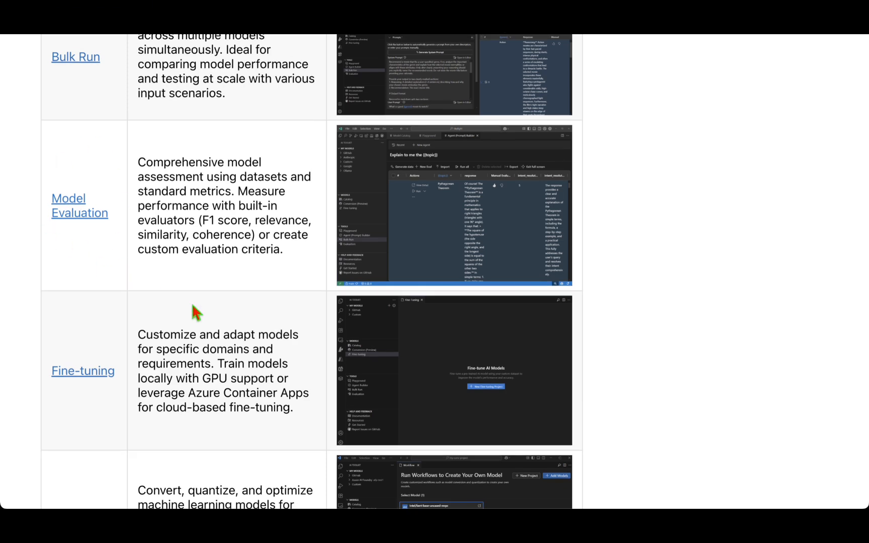
{"action": "scroll", "coordinate": [206, 317], "scroll_direction": "down", "scroll_amount": 1}
{"action": "scroll", "coordinate": [151, 281], "scroll_direction": "down", "scroll_amount": 3}
{"action": "scroll", "coordinate": [159, 319], "scroll_direction": "down", "scroll_amount": 4}
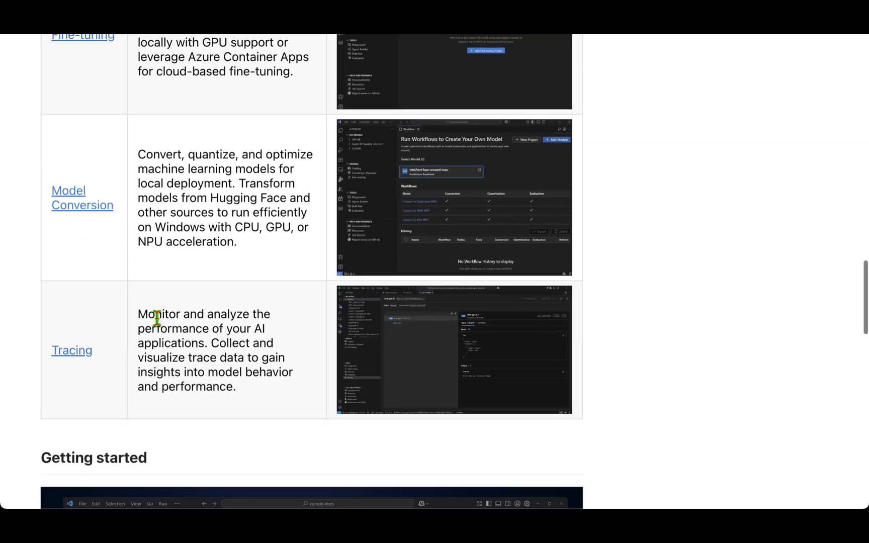
{"action": "scroll", "coordinate": [100, 226], "scroll_direction": "up", "scroll_amount": 1}
{"action": "scroll", "coordinate": [165, 266], "scroll_direction": "down", "scroll_amount": 8}
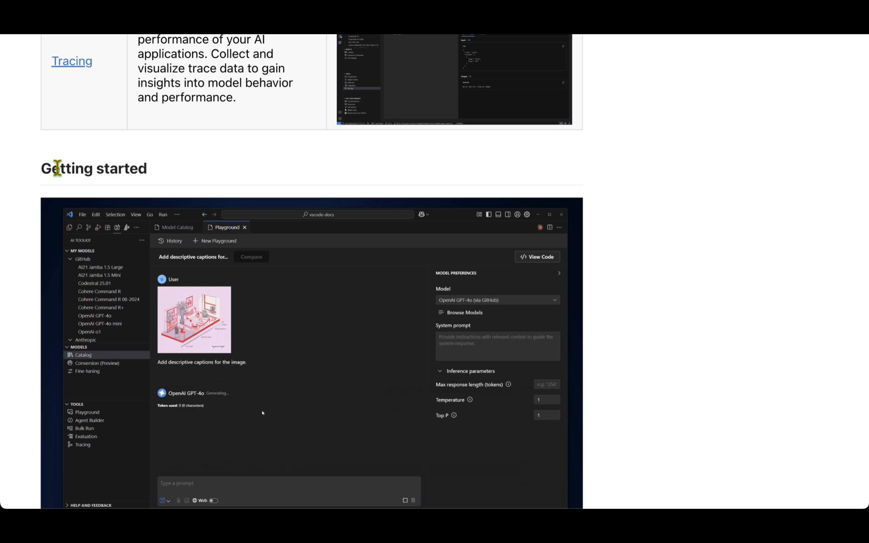
Read the Getting started and Build AI agents sections of the AI Toolkit page, including the agent builder's capabilities.
{"action": "double_click", "coordinate": [58, 168]}
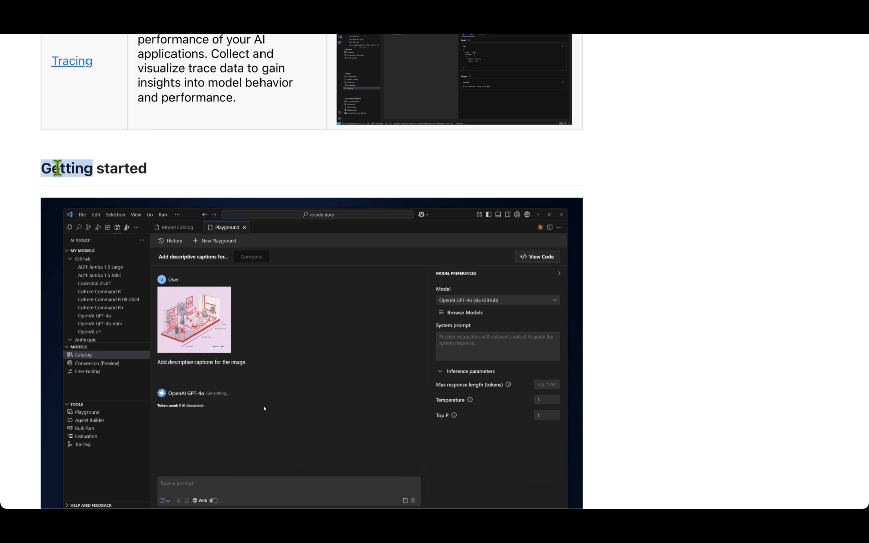
{"action": "left_click_drag", "start_coordinate": [58, 168], "coordinate": [125, 168]}
{"action": "left_click", "coordinate": [617, 194]}
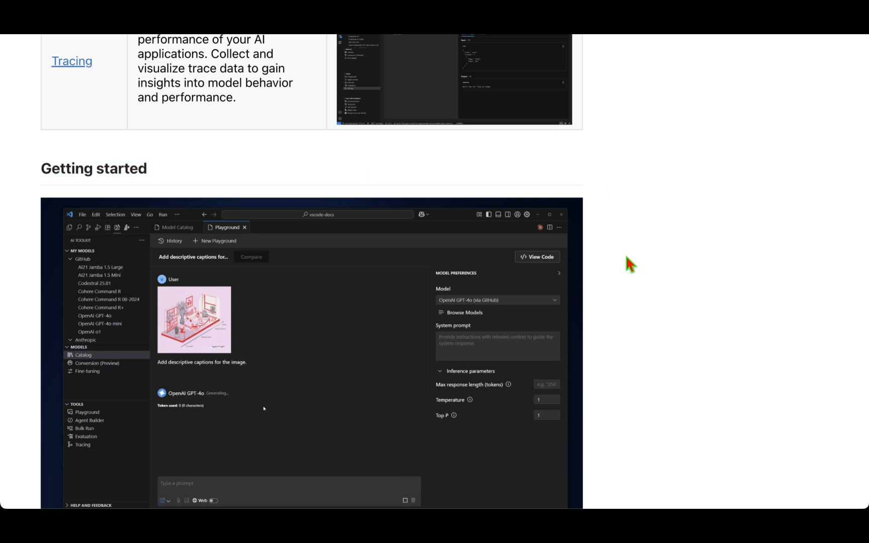
{"action": "scroll", "coordinate": [640, 268], "scroll_direction": "down", "scroll_amount": 10}
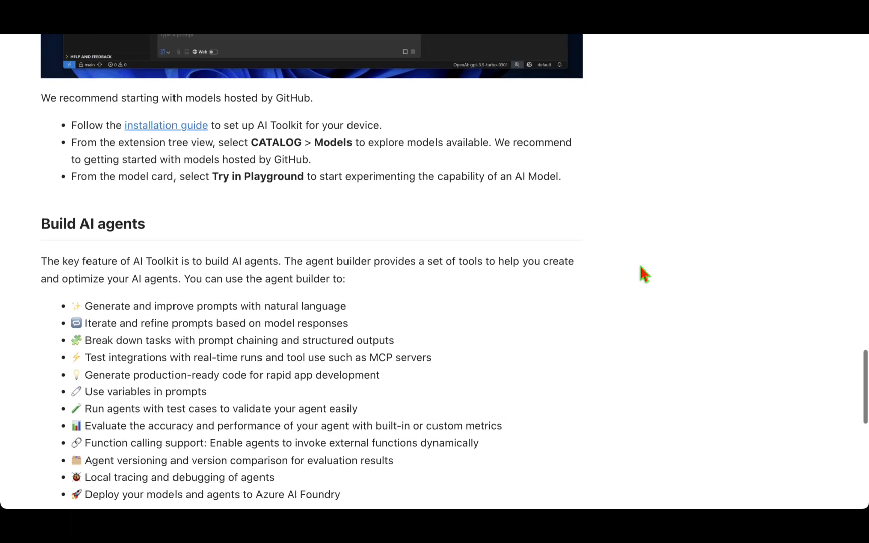
{"action": "double_click", "coordinate": [58, 221]}
{"action": "left_click_drag", "start_coordinate": [58, 221], "coordinate": [132, 225]}
{"action": "left_click", "coordinate": [251, 228]}
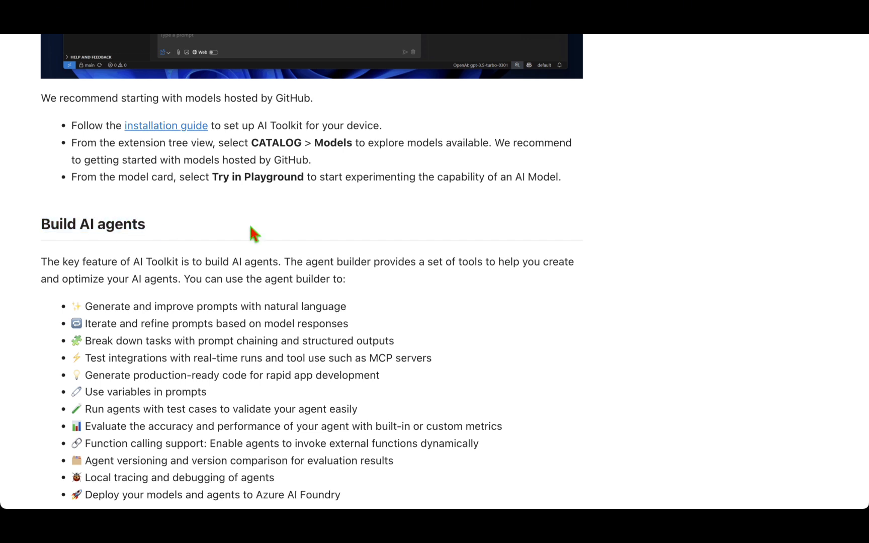
{"action": "scroll", "coordinate": [251, 231], "scroll_direction": "down", "scroll_amount": 3}
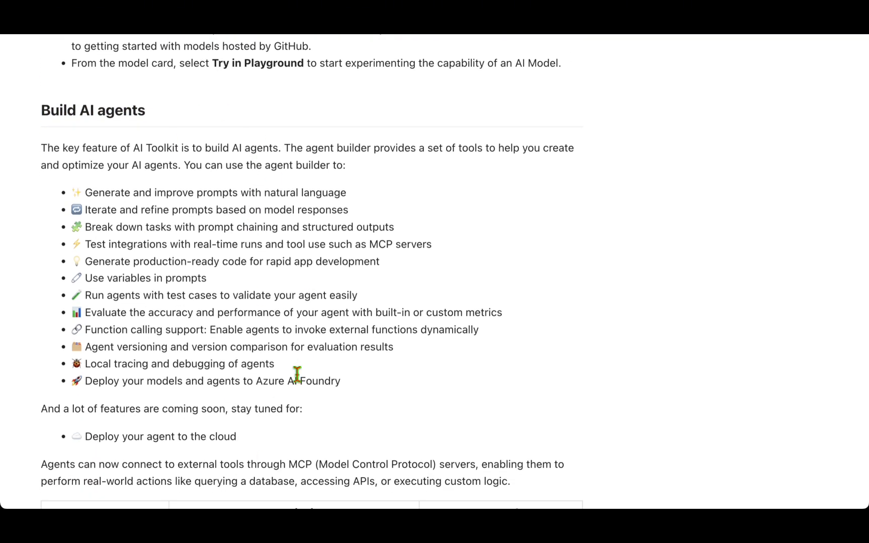
{"action": "scroll", "coordinate": [456, 352], "scroll_direction": "down", "scroll_amount": 1}
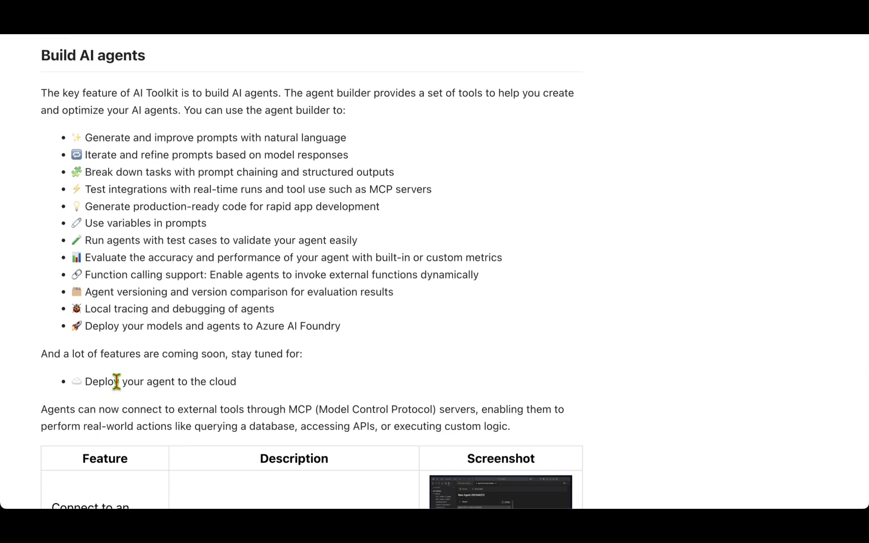
{"action": "scroll", "coordinate": [598, 276], "scroll_direction": "down", "scroll_amount": 5}
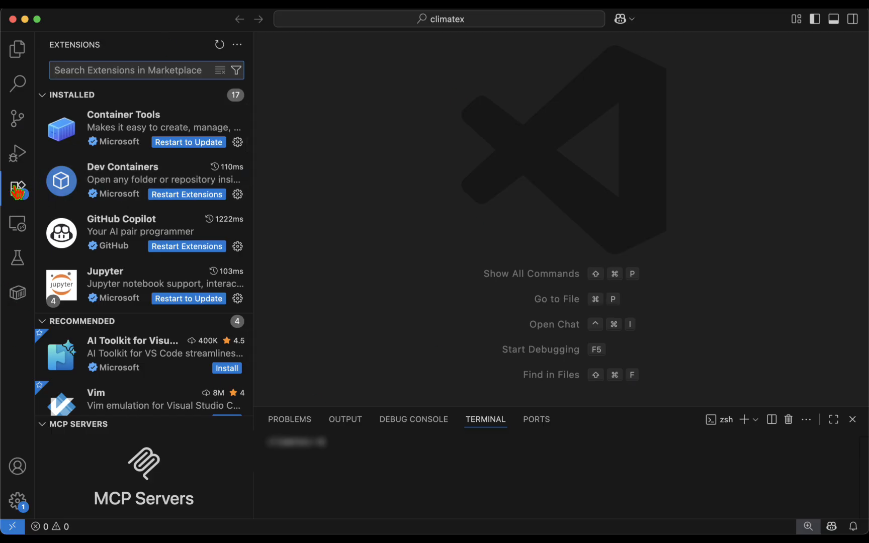
In Visual Studio Code, search the extension marketplace for "ai toolkit" and install Microsoft's AI Toolkit for Visual Studio Code.
{"action": "type", "text": "ai"}
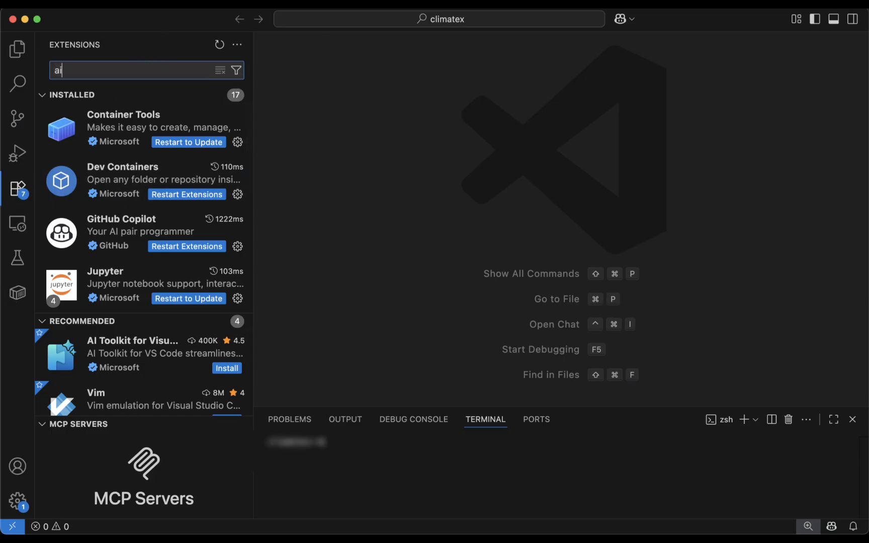
{"action": "type", "text": " toolkit"}
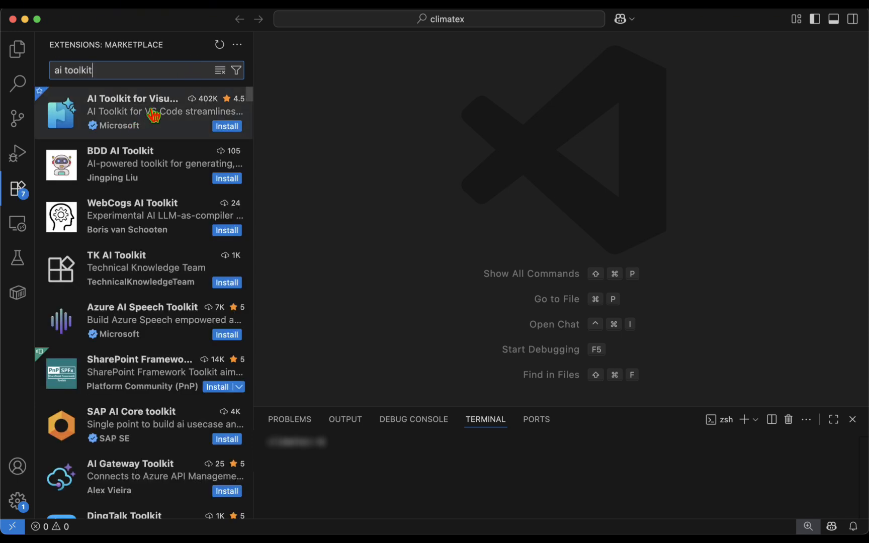
{"action": "left_click", "coordinate": [154, 115]}
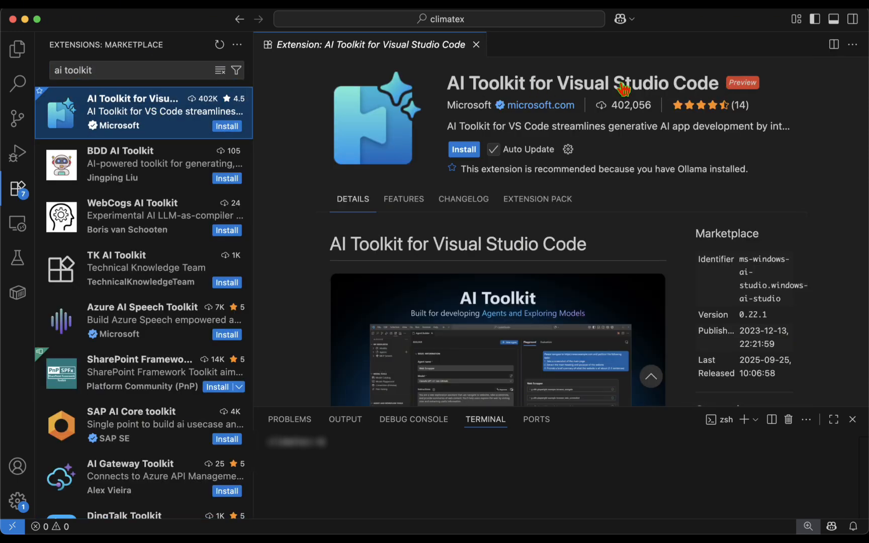
{"action": "left_click", "coordinate": [472, 150]}
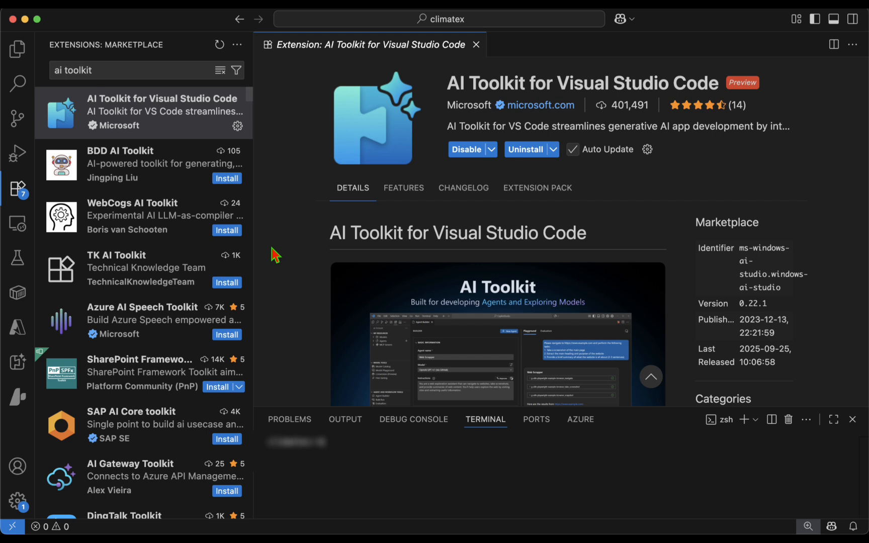
Open the Model Catalog in AI Toolkit and review its popular models and GitHub-hosted models.
{"action": "left_click", "coordinate": [17, 363]}
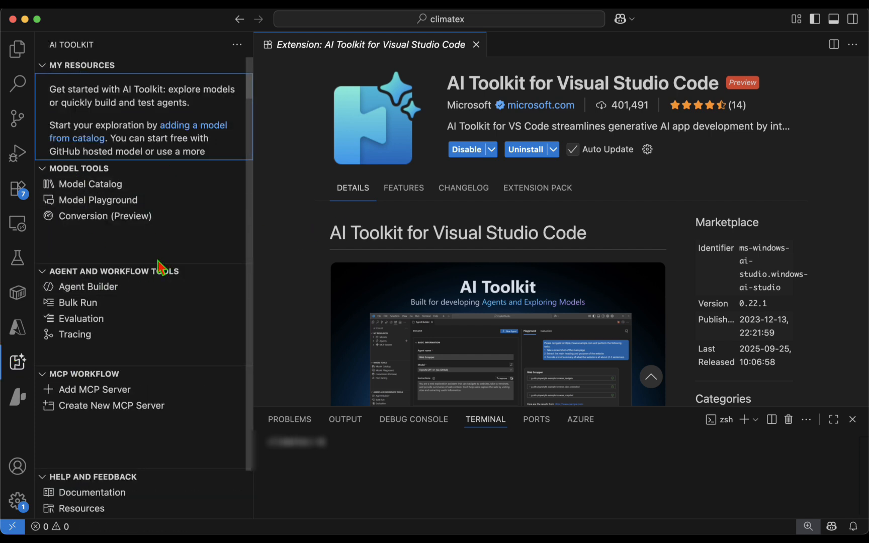
{"action": "scroll", "coordinate": [131, 282], "scroll_direction": "down", "scroll_amount": 1}
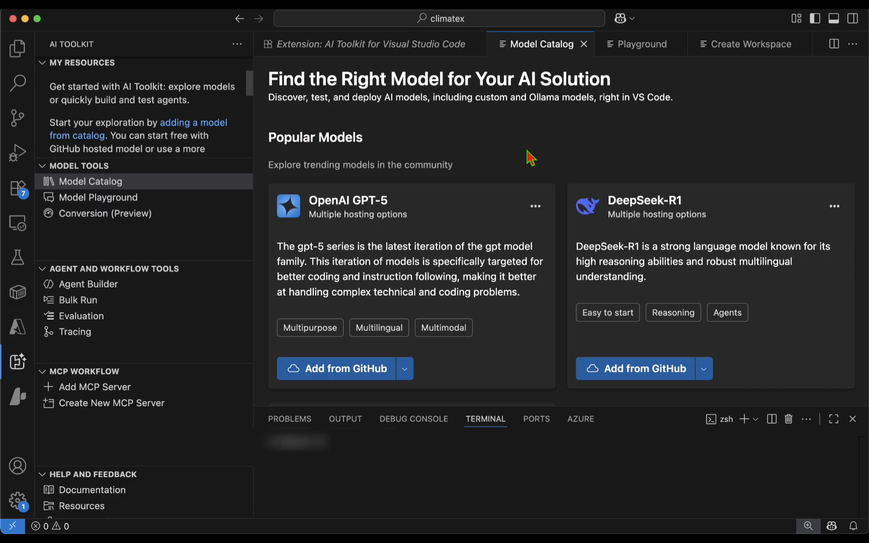
{"action": "scroll", "coordinate": [527, 152], "scroll_direction": "down", "scroll_amount": 3}
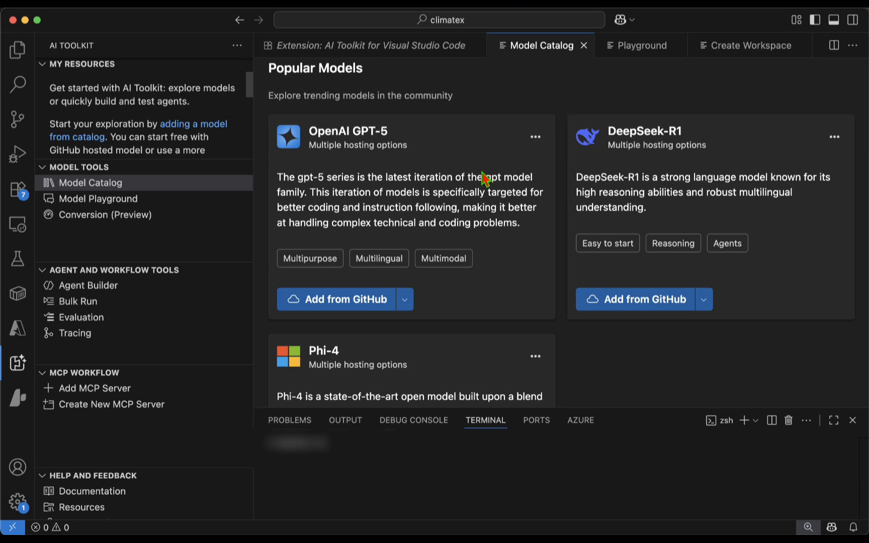
{"action": "scroll", "coordinate": [484, 179], "scroll_direction": "up", "scroll_amount": 3}
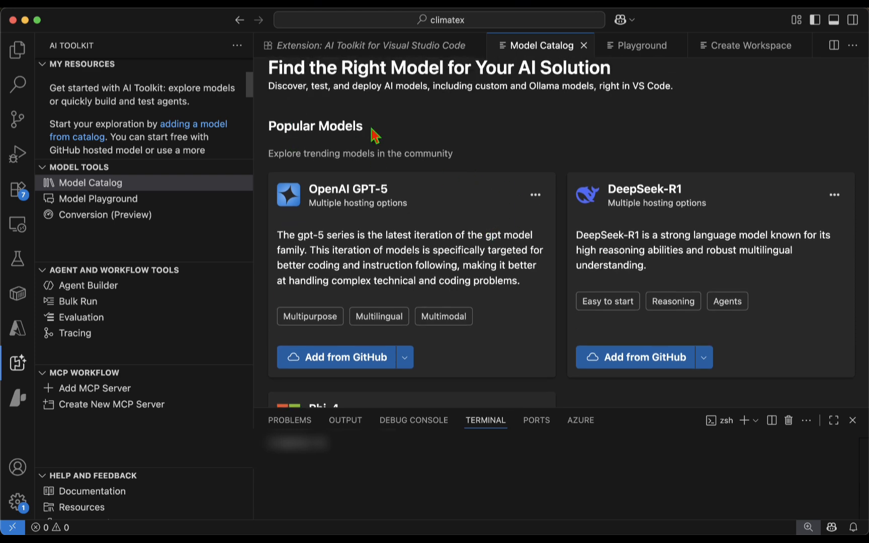
{"action": "scroll", "coordinate": [492, 159], "scroll_direction": "down", "scroll_amount": 10}
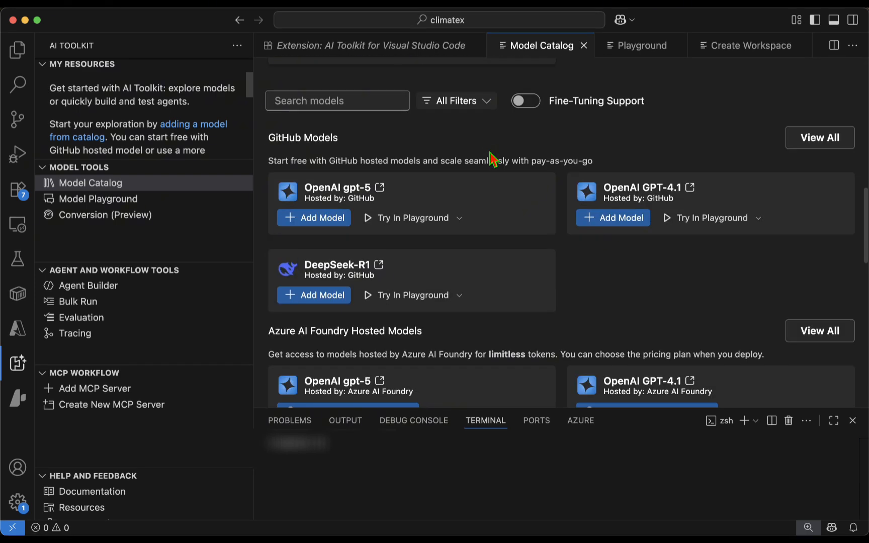
{"action": "scroll", "coordinate": [468, 221], "scroll_direction": "down", "scroll_amount": 3}
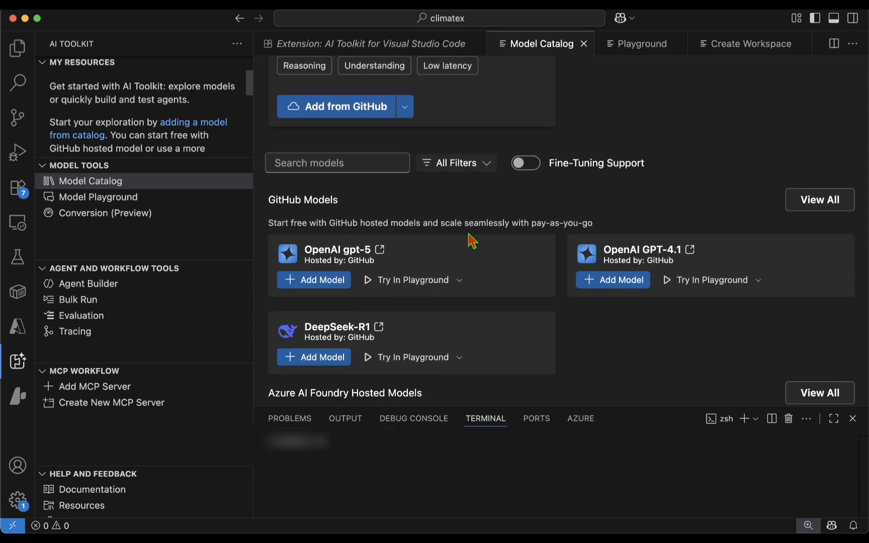
{"action": "left_click_drag", "start_coordinate": [482, 222], "coordinate": [594, 226]}
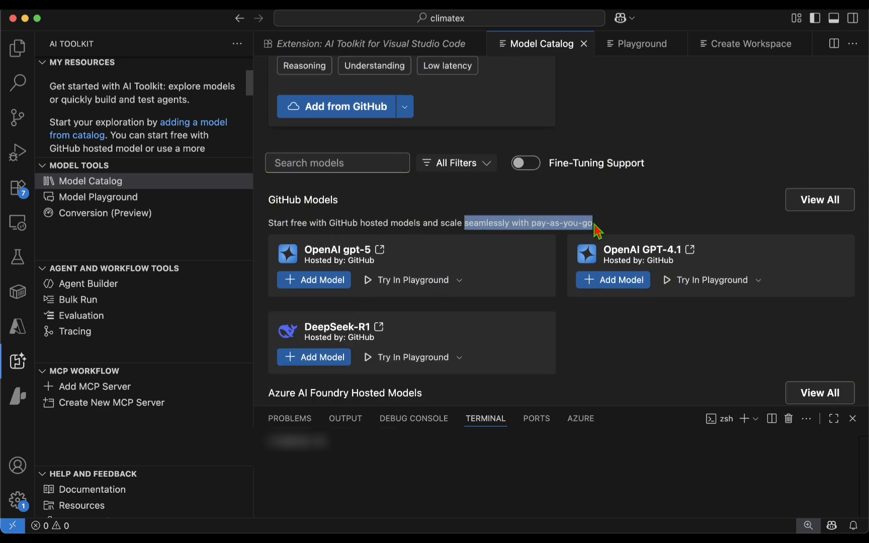
{"action": "left_click", "coordinate": [626, 224]}
Review the catalog's Azure AI Foundry hosted models, local models and the further models listed below them.
{"action": "scroll", "coordinate": [623, 226], "scroll_direction": "down", "scroll_amount": 8}
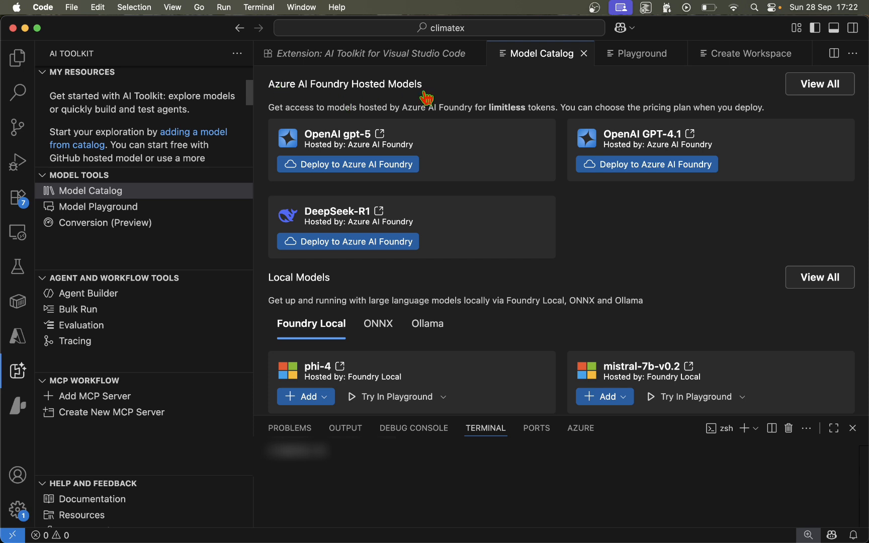
{"action": "left_click_drag", "start_coordinate": [329, 107], "coordinate": [462, 105]}
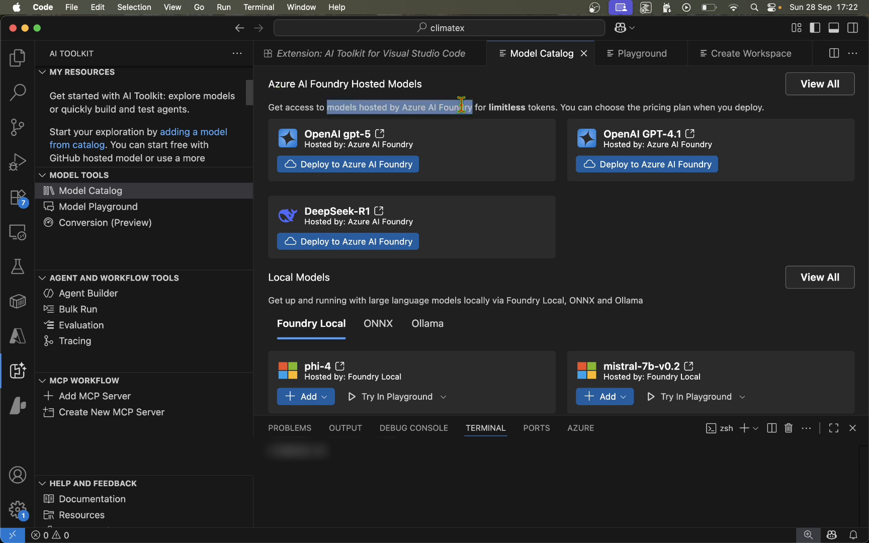
{"action": "double_click", "coordinate": [531, 104]}
{"action": "left_click_drag", "start_coordinate": [531, 104], "coordinate": [422, 107]}
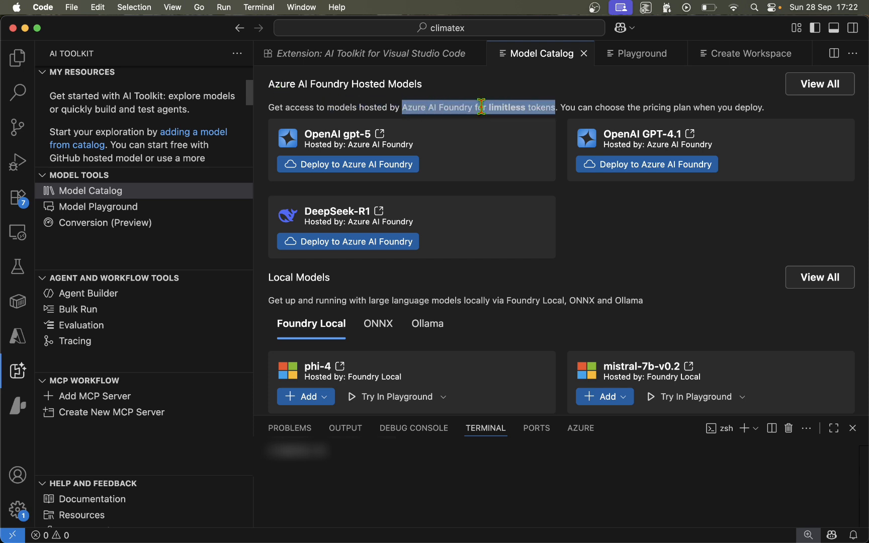
{"action": "left_click", "coordinate": [587, 108]}
{"action": "scroll", "coordinate": [578, 121], "scroll_direction": "down", "scroll_amount": 3}
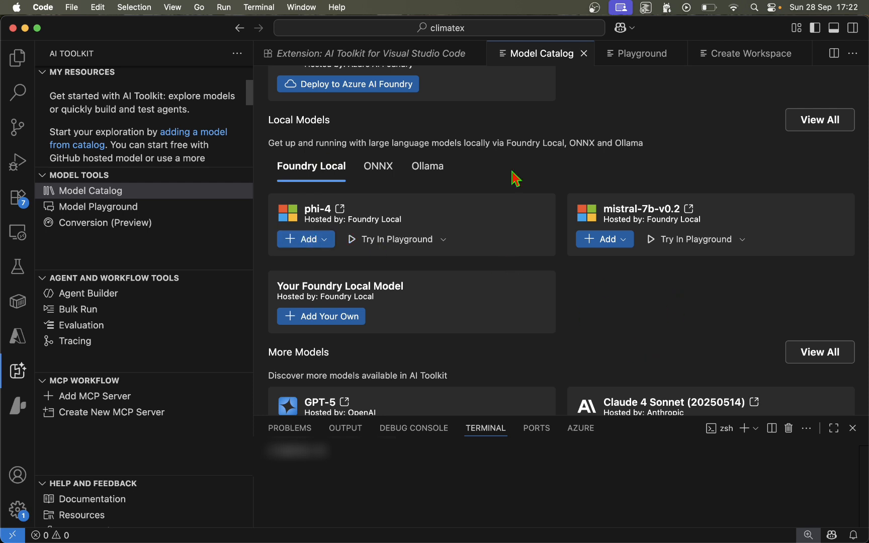
{"action": "scroll", "coordinate": [543, 173], "scroll_direction": "down", "scroll_amount": 1}
{"action": "scroll", "coordinate": [543, 174], "scroll_direction": "down", "scroll_amount": 8}
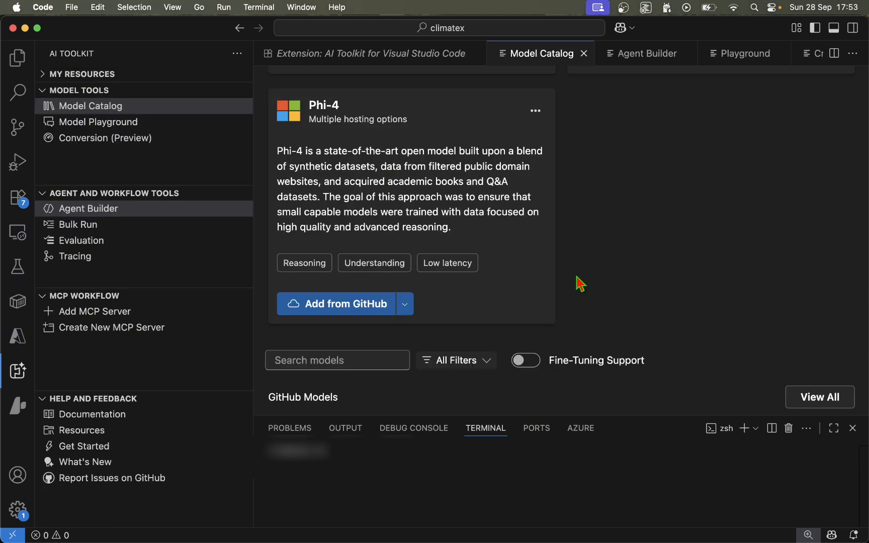
Add the Phi-4 model from GitHub using its card among the catalog's popular models.
{"action": "scroll", "coordinate": [580, 284], "scroll_direction": "up", "scroll_amount": 10}
{"action": "scroll", "coordinate": [570, 199], "scroll_direction": "down", "scroll_amount": 7}
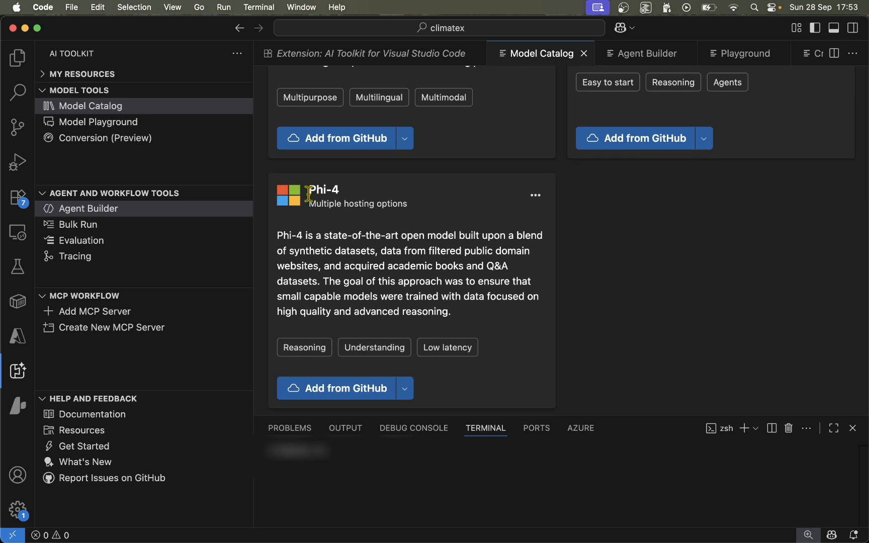
{"action": "left_click", "coordinate": [352, 394]}
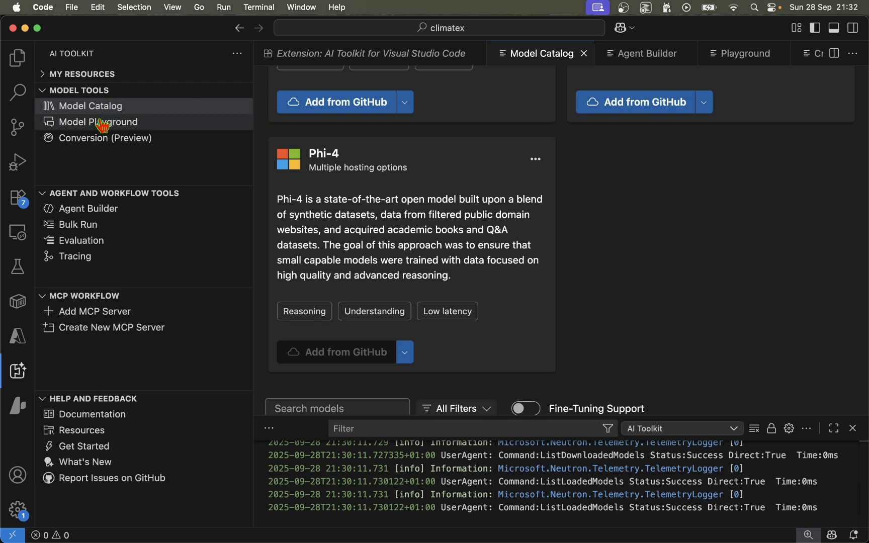
Open the Model Playground, allow AI Toolkit to sign in with GitHub, authorize Visual Studio Code with the signed-in account and return to it.
{"action": "left_click", "coordinate": [101, 126]}
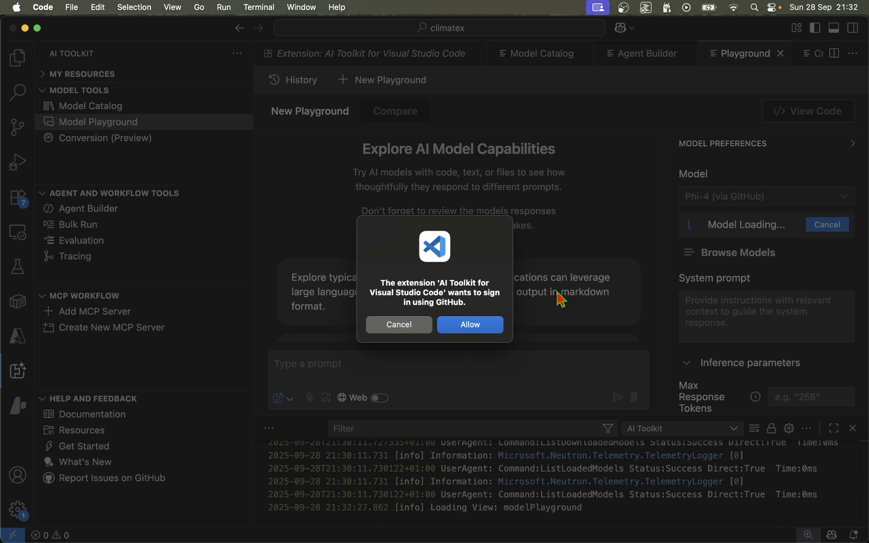
{"action": "left_click", "coordinate": [467, 326]}
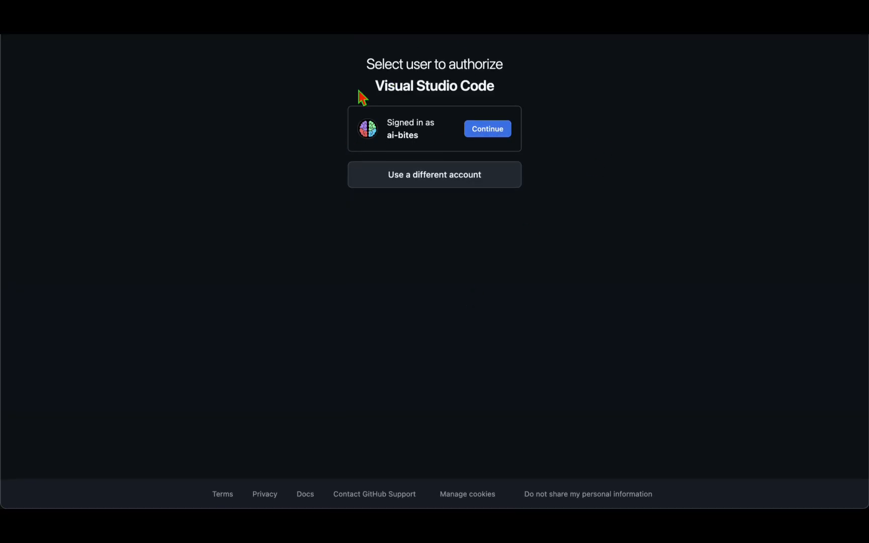
{"action": "left_click", "coordinate": [495, 134]}
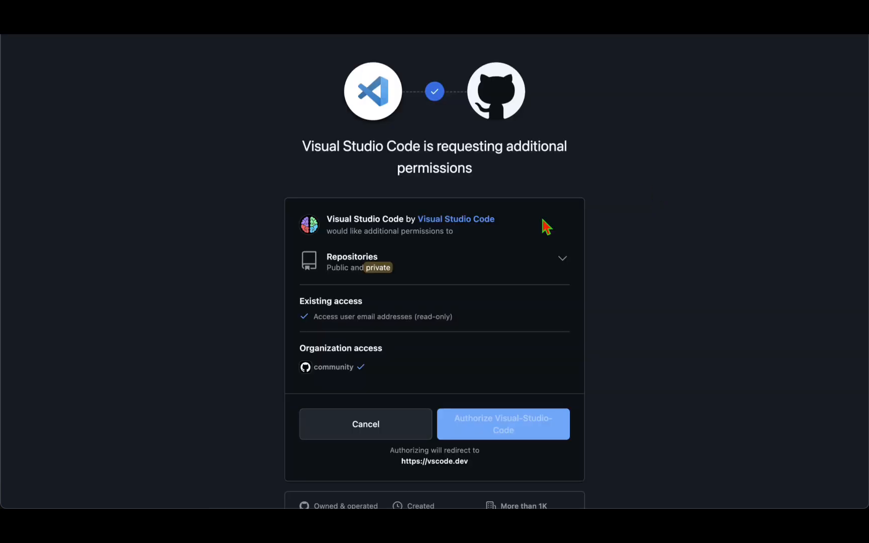
{"action": "scroll", "coordinate": [352, 343], "scroll_direction": "down", "scroll_amount": 2}
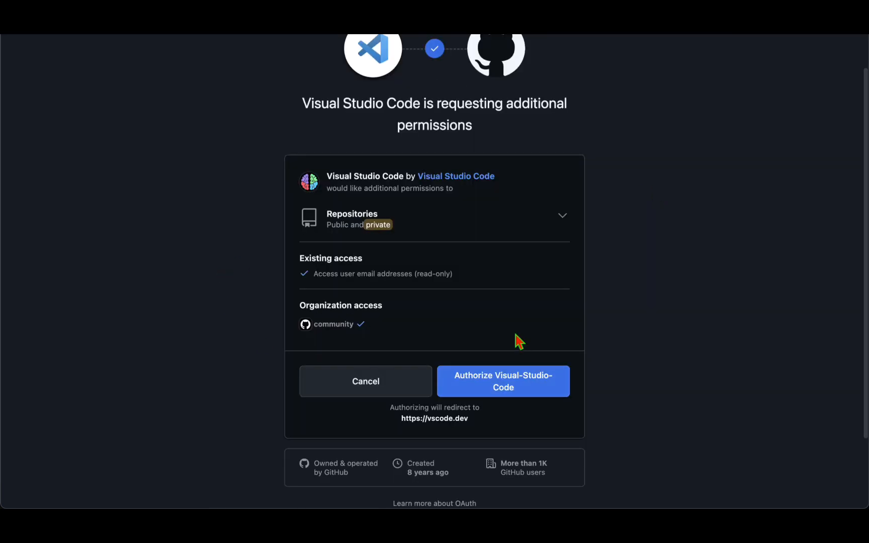
{"action": "left_click", "coordinate": [523, 384]}
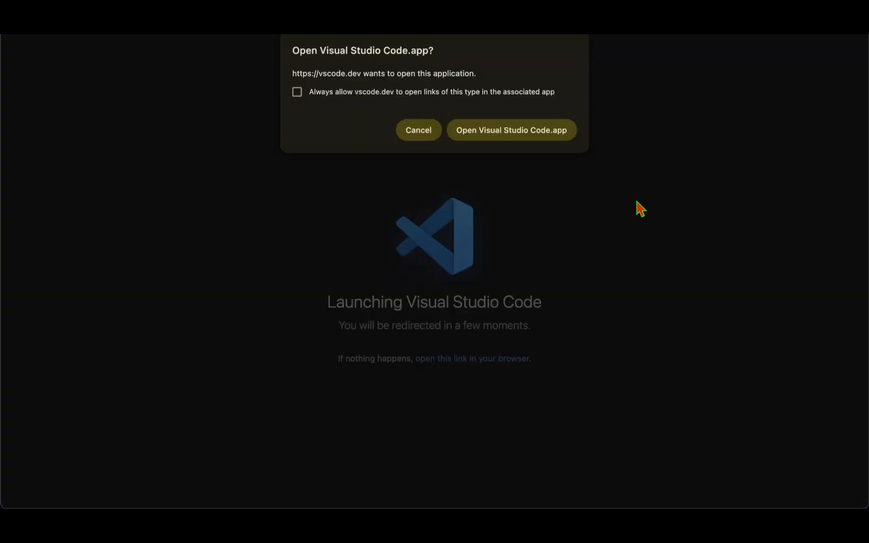
{"action": "left_click", "coordinate": [533, 132]}
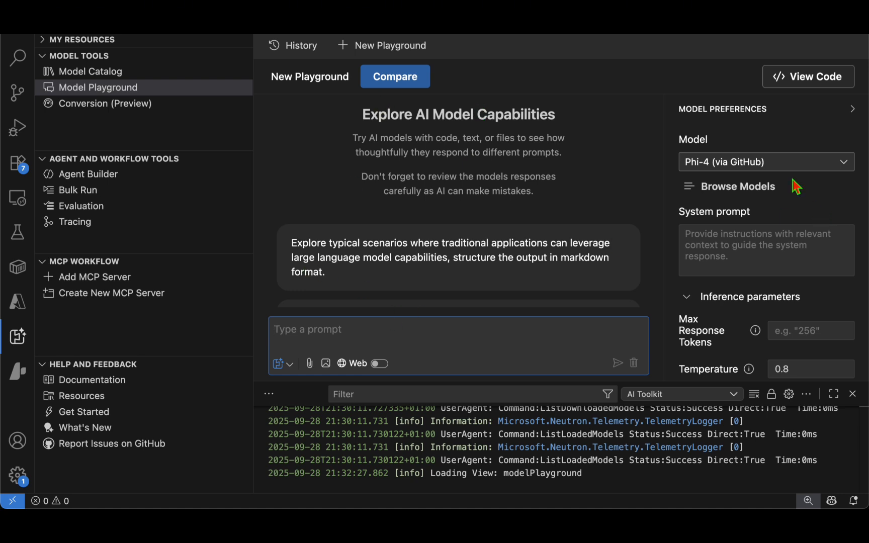
Examine the playground's model preferences, including the model list, system prompt and inference parameters.
{"action": "left_click", "coordinate": [833, 167]}
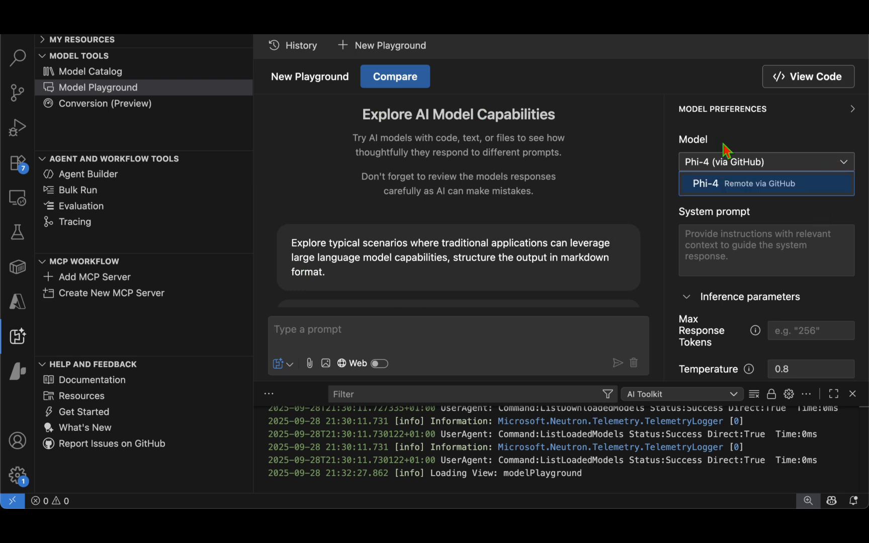
{"action": "left_click", "coordinate": [582, 206]}
{"action": "left_click", "coordinate": [745, 247]}
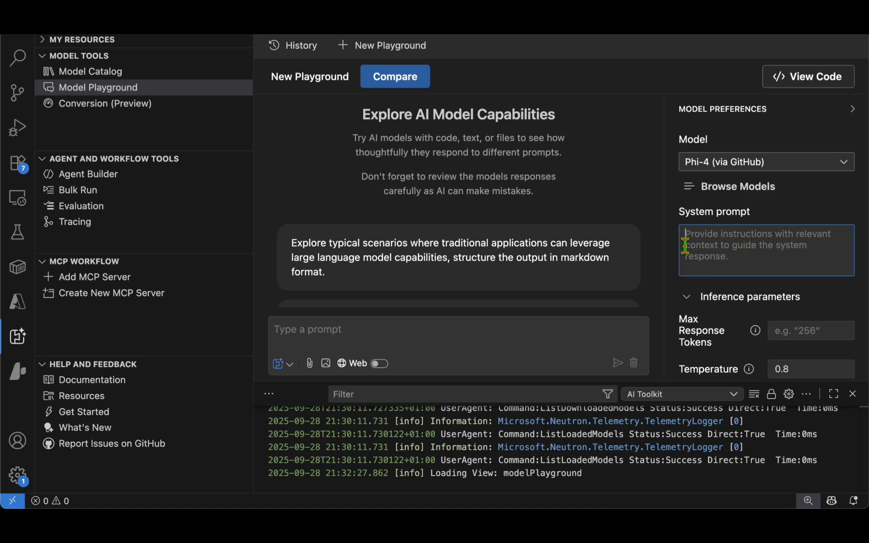
{"action": "left_click", "coordinate": [803, 330]}
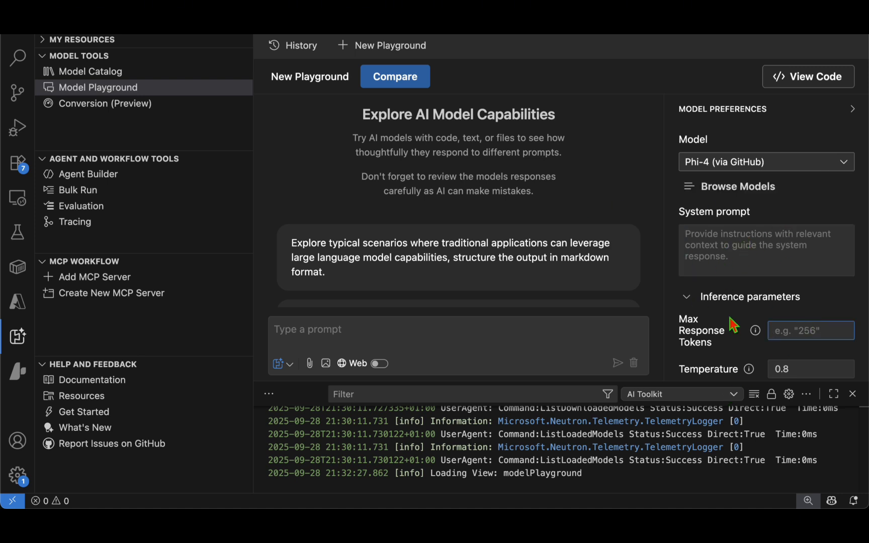
{"action": "scroll", "coordinate": [732, 324], "scroll_direction": "down", "scroll_amount": 2}
{"action": "scroll", "coordinate": [733, 322], "scroll_direction": "down", "scroll_amount": 2}
{"action": "left_click", "coordinate": [801, 276]}
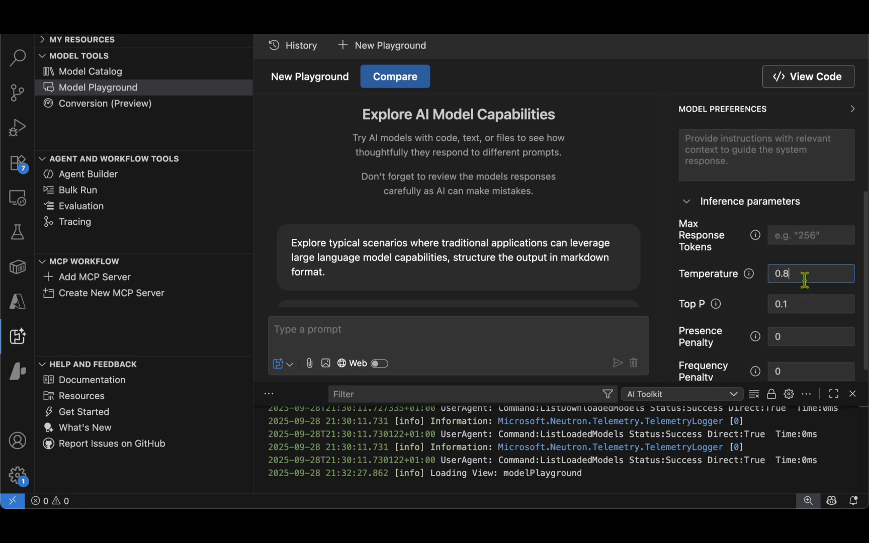
{"action": "scroll", "coordinate": [802, 279], "scroll_direction": "down", "scroll_amount": 1}
{"action": "scroll", "coordinate": [741, 296], "scroll_direction": "up", "scroll_amount": 2}
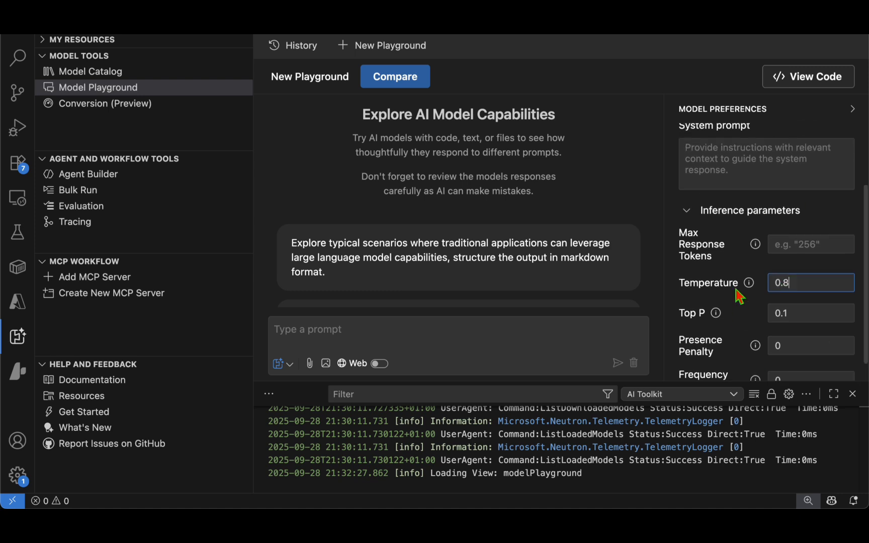
{"action": "scroll", "coordinate": [754, 150], "scroll_direction": "up", "scroll_amount": 2}
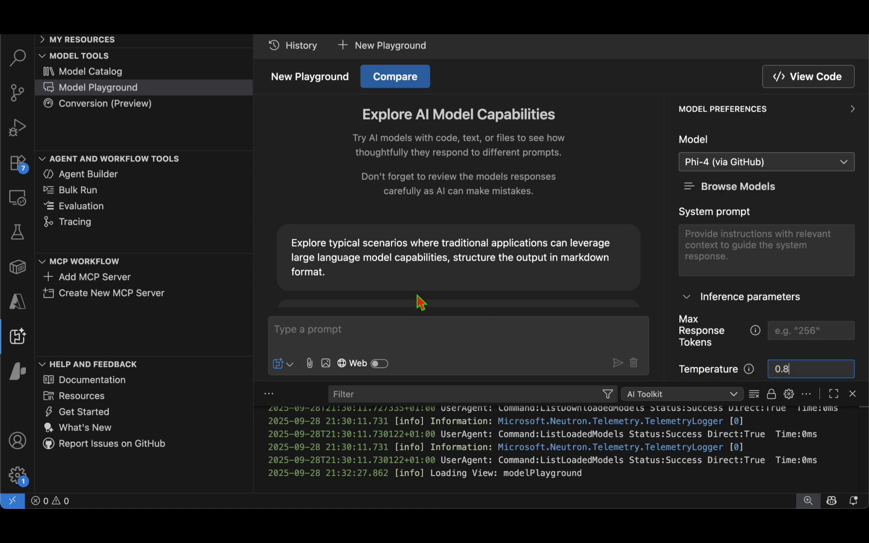
Send Phi-4 the prompt "how are you doing today?" in the playground and read its reply.
{"action": "left_click", "coordinate": [372, 336]}
{"action": "type", "text": "how"}
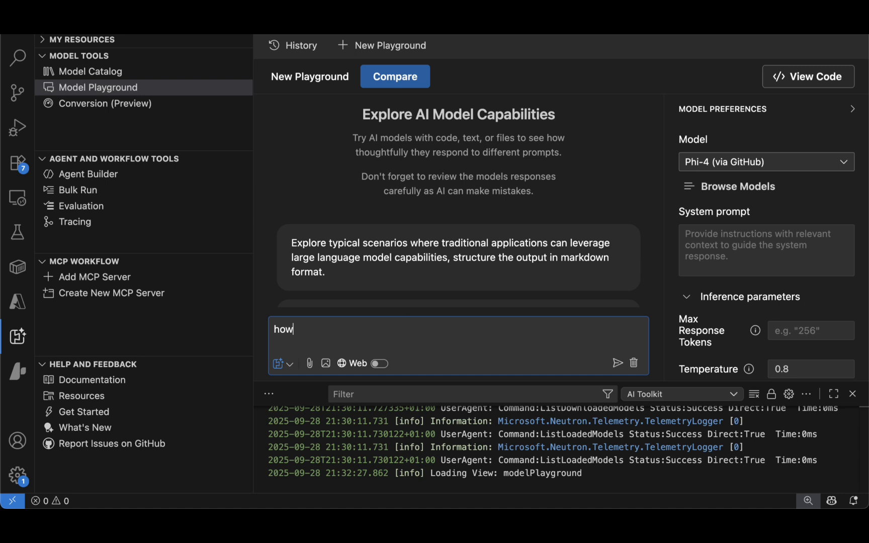
{"action": "type", "text": " are you doing t"}
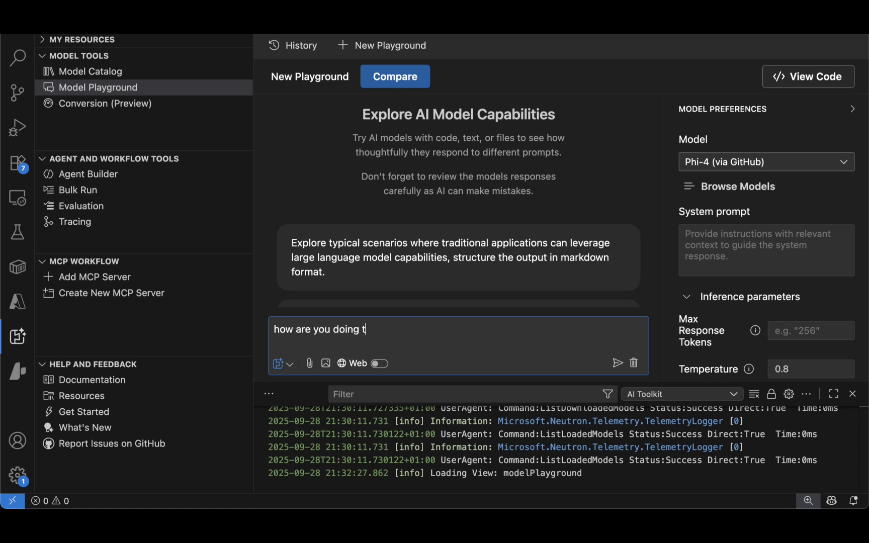
{"action": "type", "text": "oday?"}
{"action": "key", "text": "Return"}
{"action": "left_click_drag", "start_coordinate": [297, 229], "coordinate": [581, 248]}
{"action": "left_click", "coordinate": [421, 242]}
{"action": "double_click", "coordinate": [420, 232]}
{"action": "left_click", "coordinate": [581, 249]}
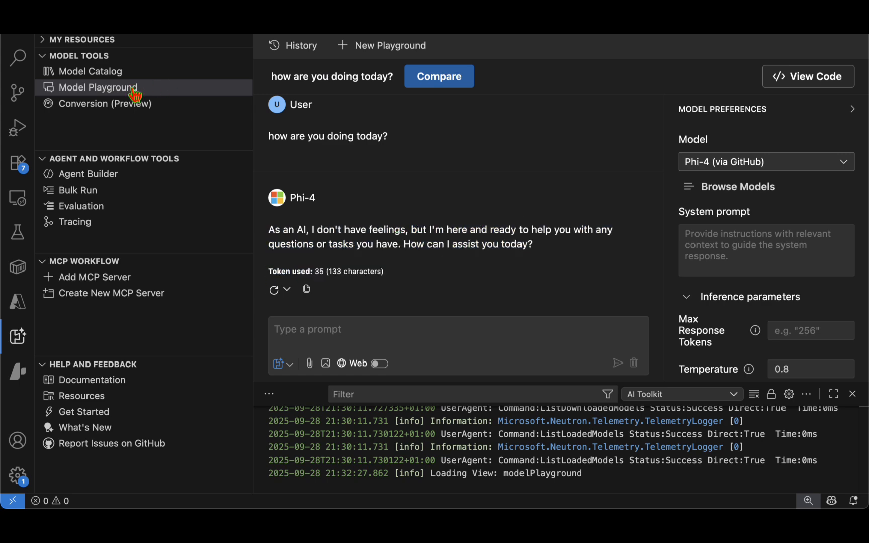
Return to the Model Catalog and compare the ONNX and Ollama options among the local models.
{"action": "left_click", "coordinate": [91, 105]}
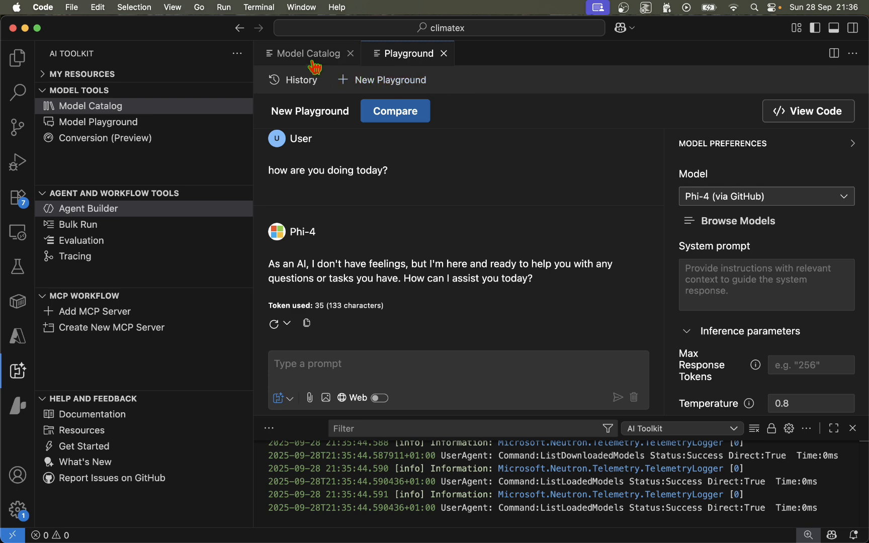
{"action": "left_click", "coordinate": [312, 60]}
{"action": "scroll", "coordinate": [422, 149], "scroll_direction": "down", "scroll_amount": 10}
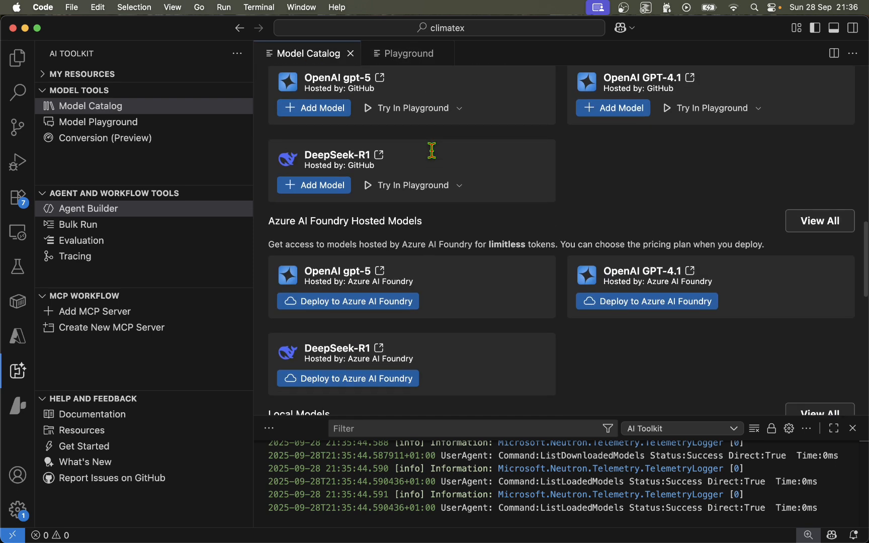
{"action": "scroll", "coordinate": [431, 149], "scroll_direction": "down", "scroll_amount": 7}
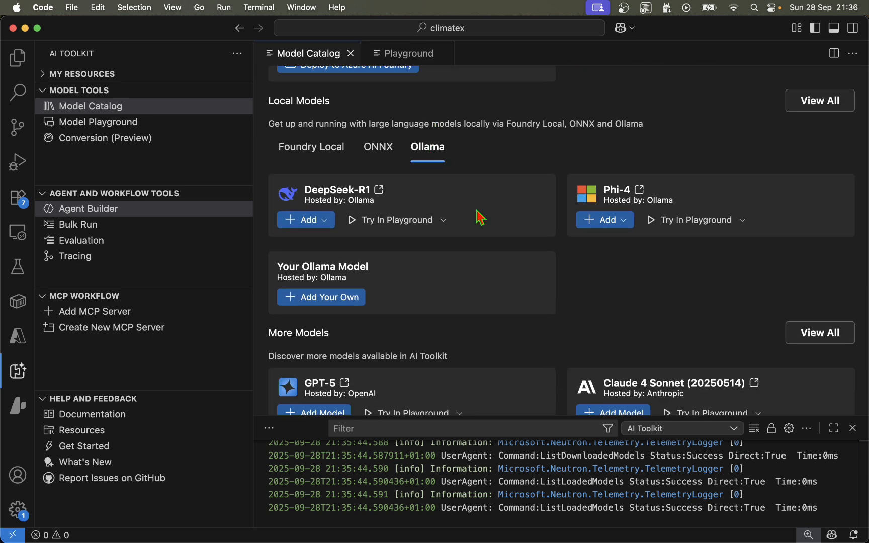
{"action": "left_click", "coordinate": [376, 154]}
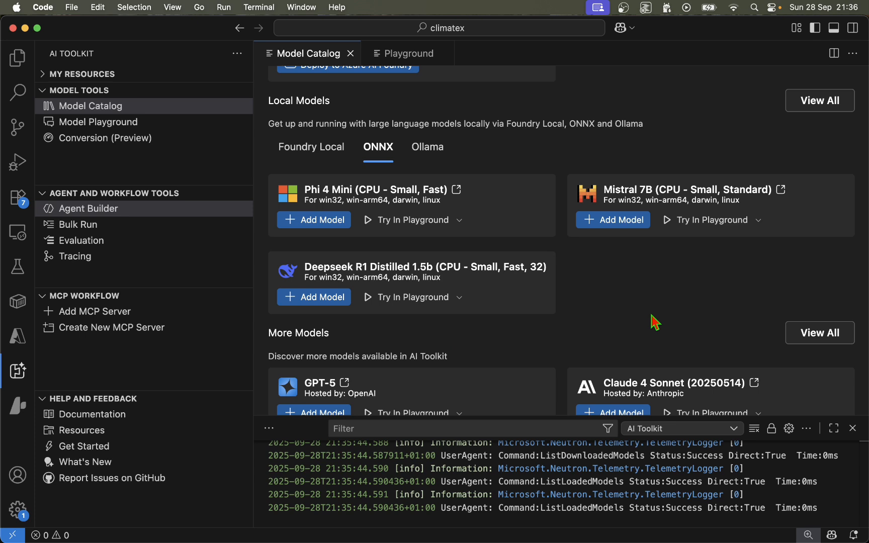
{"action": "left_click", "coordinate": [434, 151]}
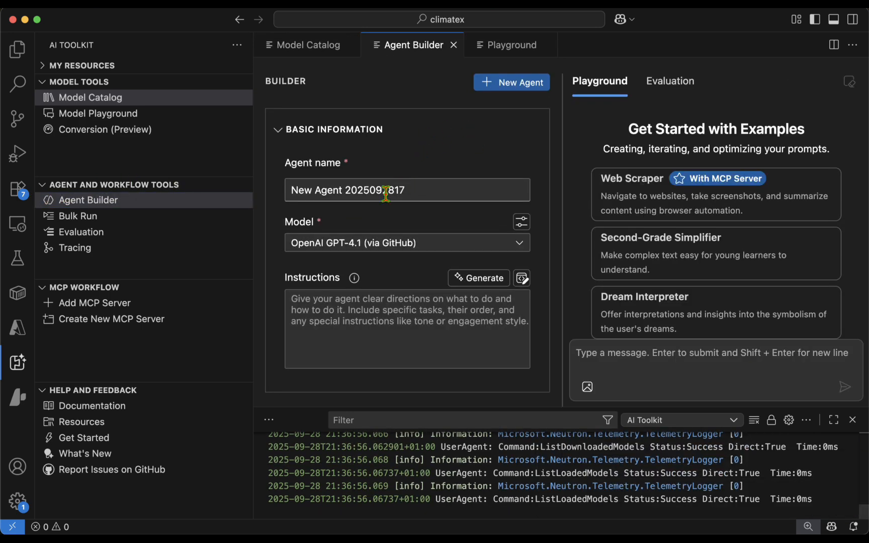
In Agent Builder, name the new agent "Test Agent" and set its model to Phi-4 via GitHub.
{"action": "left_click_drag", "start_coordinate": [443, 190], "coordinate": [290, 195]}
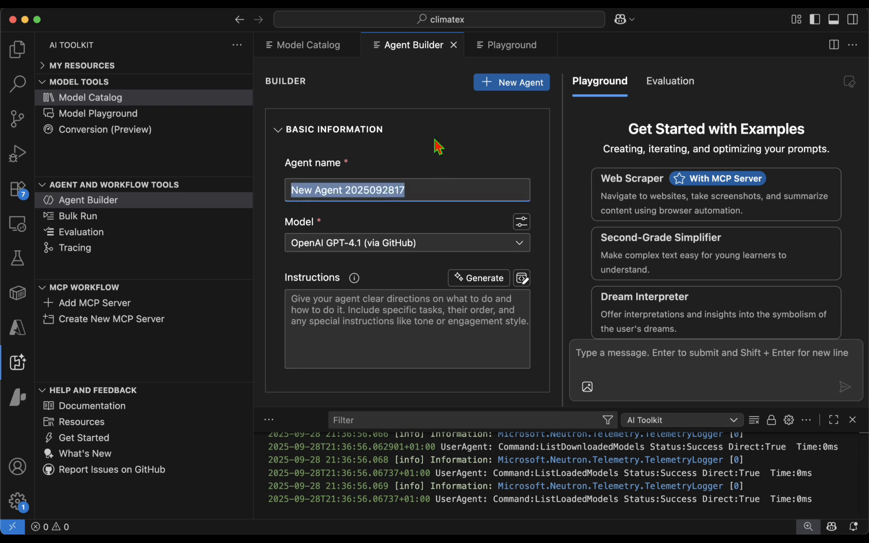
{"action": "type", "text": "Test Agent"}
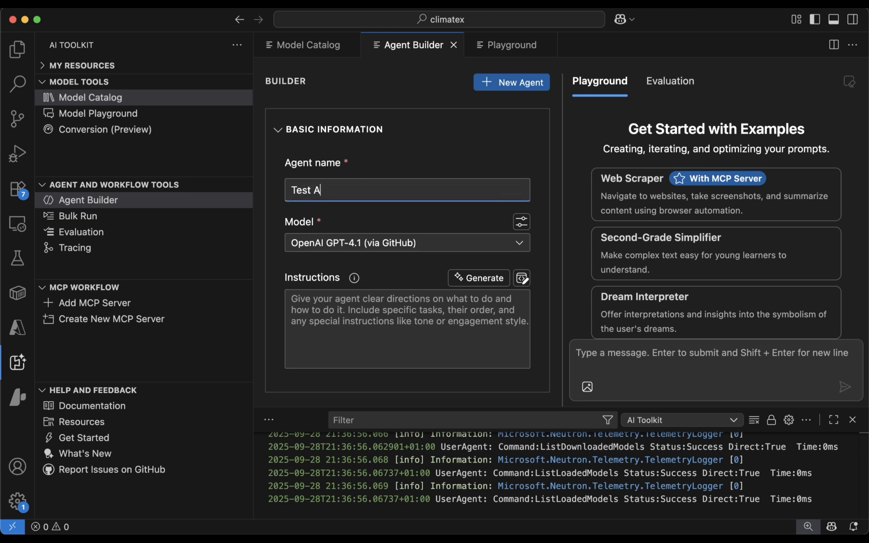
{"action": "left_click", "coordinate": [523, 243]}
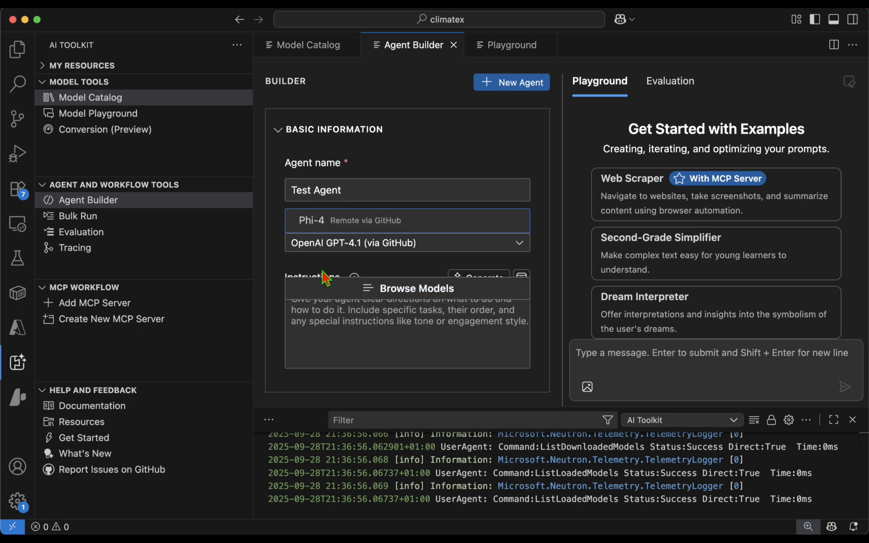
{"action": "left_click", "coordinate": [347, 222]}
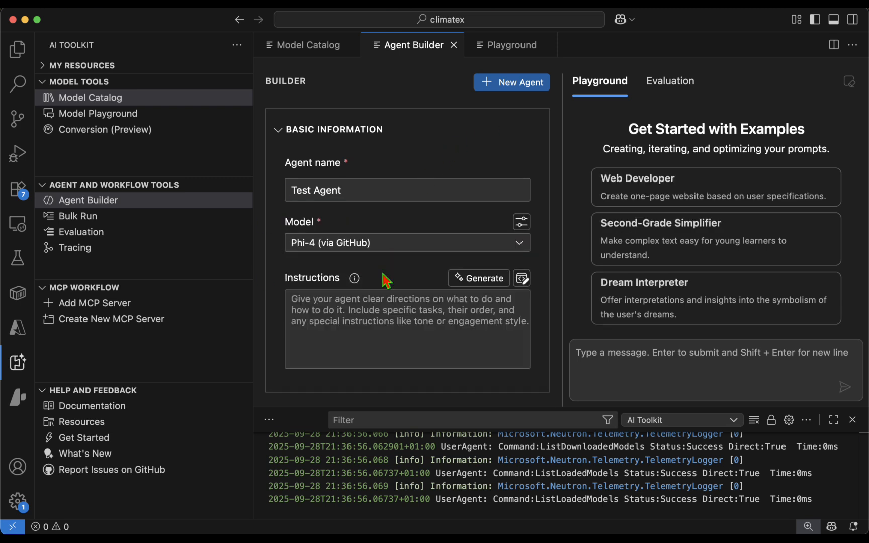
Fill in the agent's instructions by running the Second-Grade Simplifier example.
{"action": "left_click", "coordinate": [302, 305]}
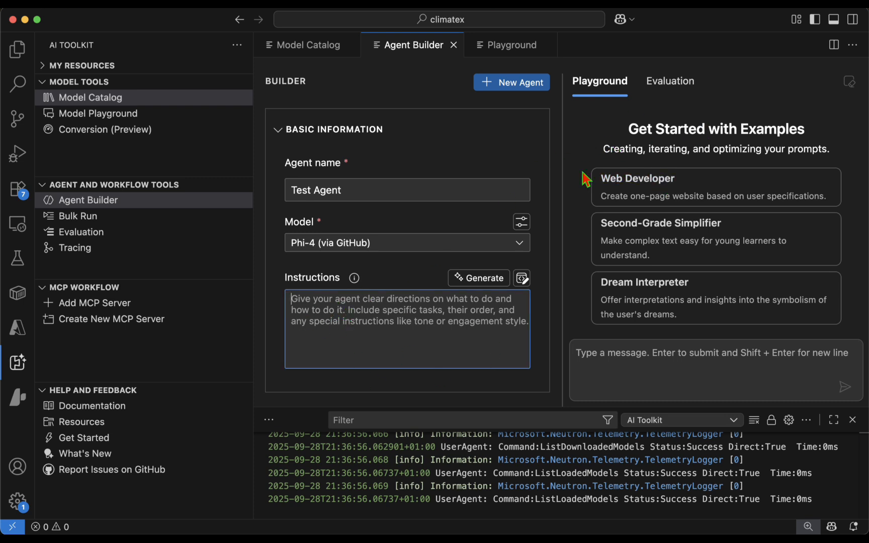
{"action": "scroll", "coordinate": [684, 306], "scroll_direction": "down", "scroll_amount": 1}
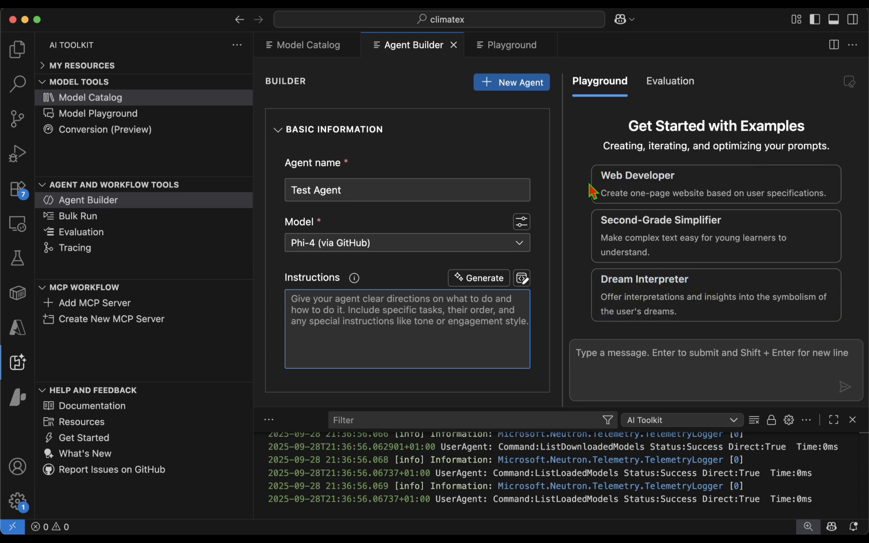
{"action": "left_click", "coordinate": [698, 247]}
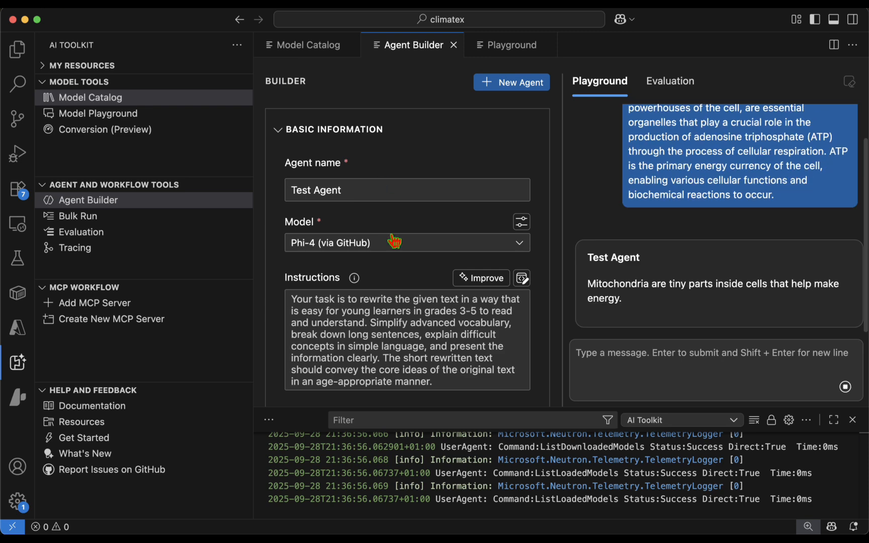
Read through the agent's instructions on rewriting text for young learners, including the passage on simplifying vocabulary and sentences.
{"action": "scroll", "coordinate": [427, 281], "scroll_direction": "down", "scroll_amount": 2}
{"action": "left_click", "coordinate": [461, 316]}
{"action": "left_click_drag", "start_coordinate": [461, 317], "coordinate": [522, 248]}
{"action": "left_click", "coordinate": [343, 249]}
{"action": "left_click_drag", "start_coordinate": [368, 263], "coordinate": [310, 244]}
{"action": "left_click", "coordinate": [416, 267]}
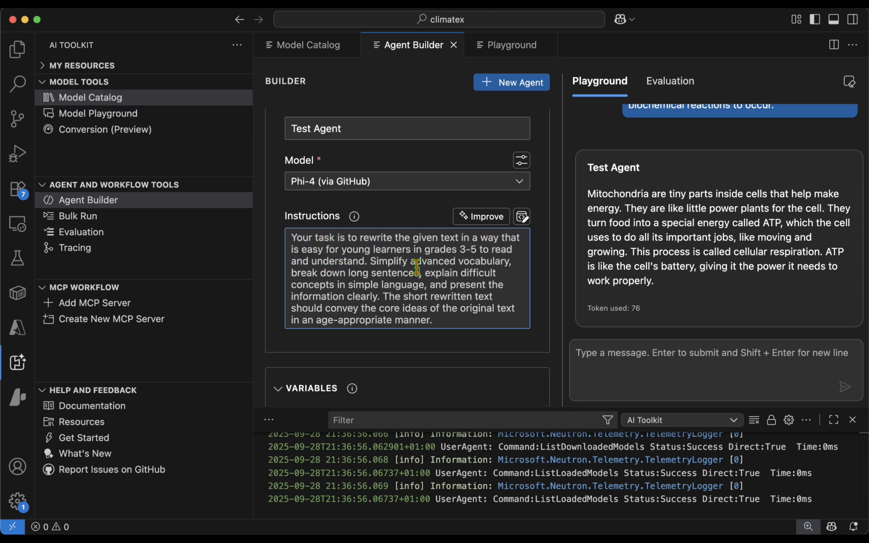
{"action": "double_click", "coordinate": [389, 258]}
{"action": "left_click_drag", "start_coordinate": [388, 258], "coordinate": [384, 283]}
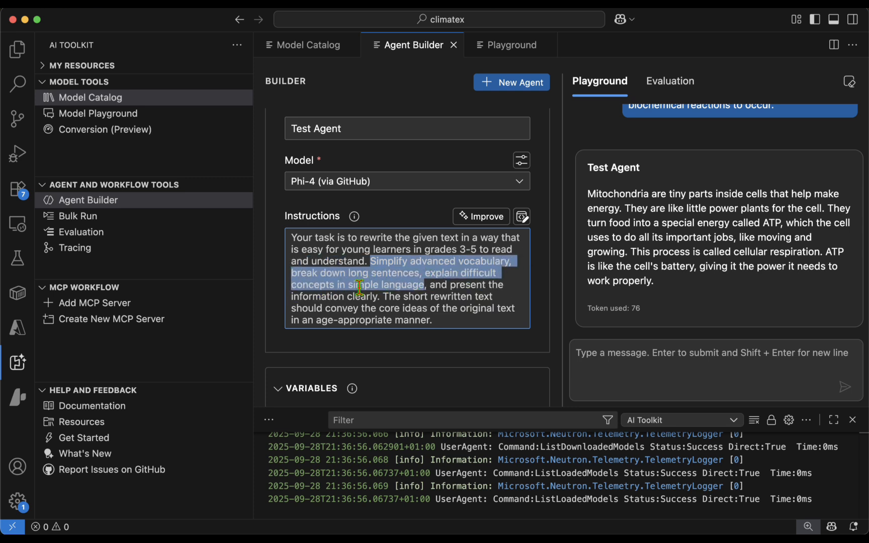
{"action": "left_click", "coordinate": [419, 288]}
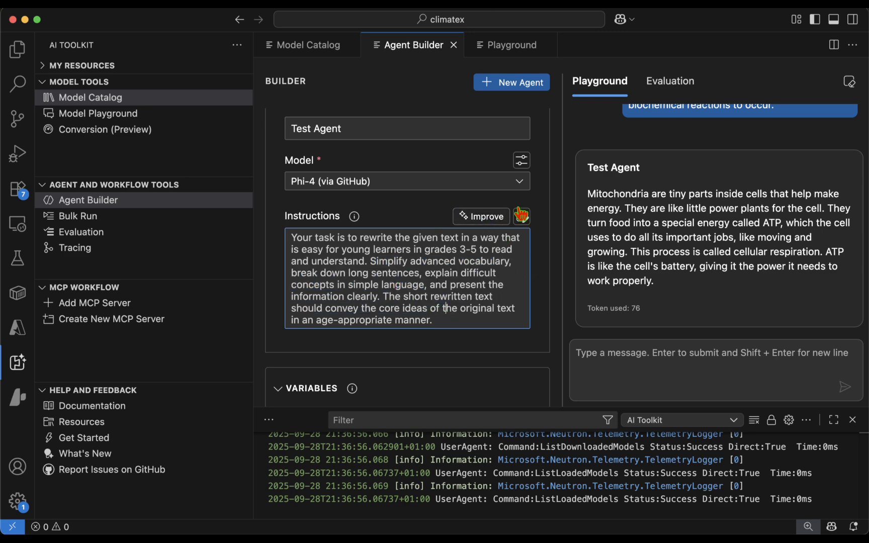
View the Improve an instruction dialog for the agent's instructions and close it without describing a change.
{"action": "left_click", "coordinate": [481, 221]}
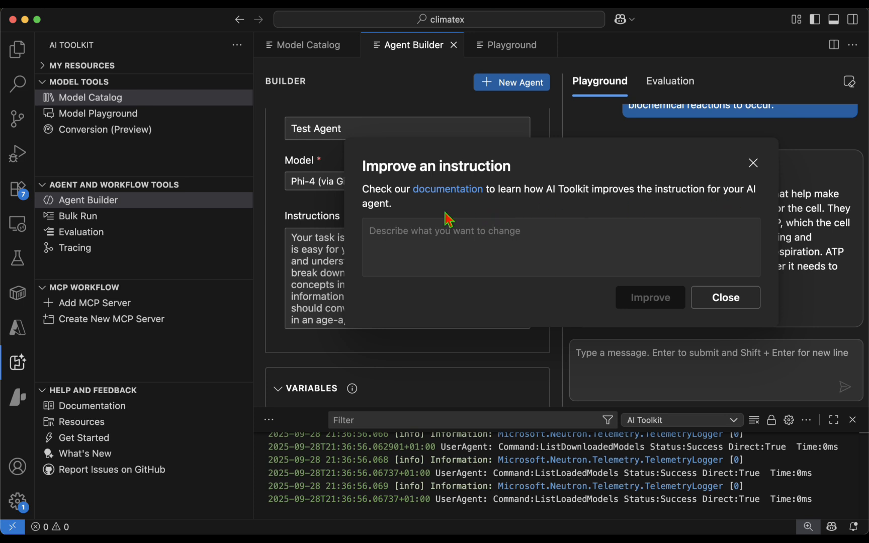
{"action": "left_click", "coordinate": [443, 253]}
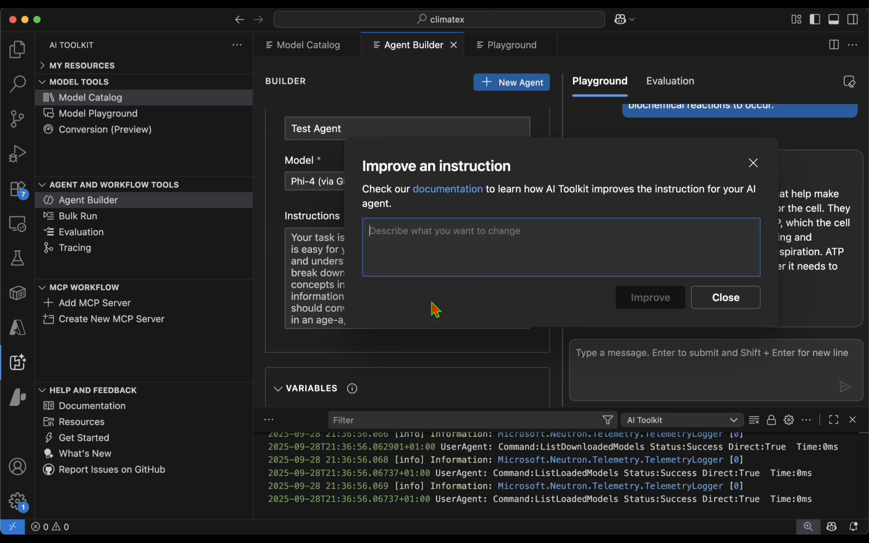
{"action": "left_click", "coordinate": [727, 299]}
{"action": "left_click", "coordinate": [430, 272]}
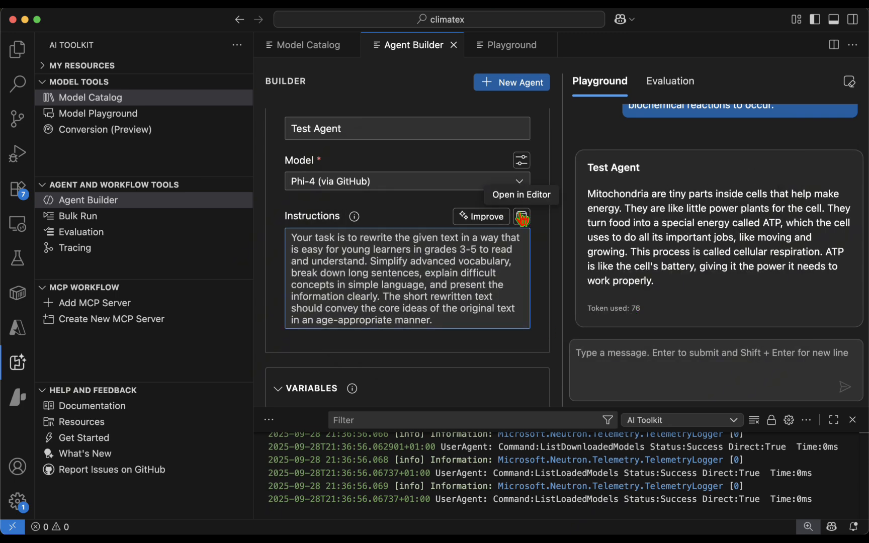
Open the agent's instructions as a Markdown file in the editor and look through the text.
{"action": "left_click", "coordinate": [522, 217]}
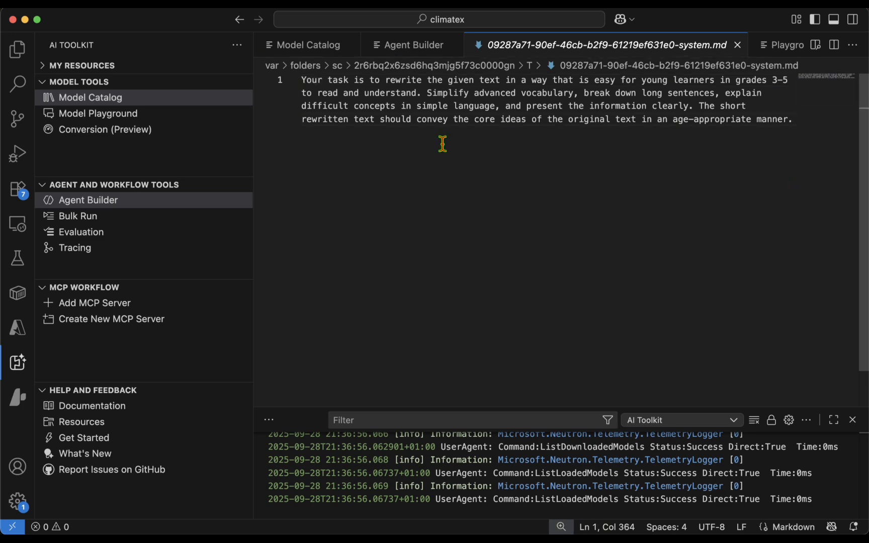
{"action": "scroll", "coordinate": [426, 248], "scroll_direction": "down", "scroll_amount": 3}
{"action": "scroll", "coordinate": [426, 249], "scroll_direction": "up", "scroll_amount": 3}
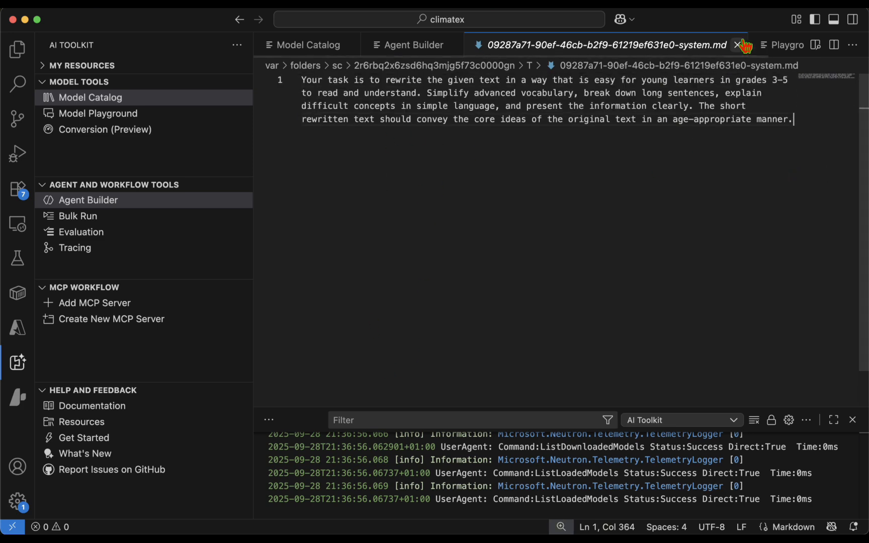
Close the Markdown instructions file and review the agent's Variables and Tool sections, including the variable syntax and the tool support notice.
{"action": "left_click", "coordinate": [737, 45]}
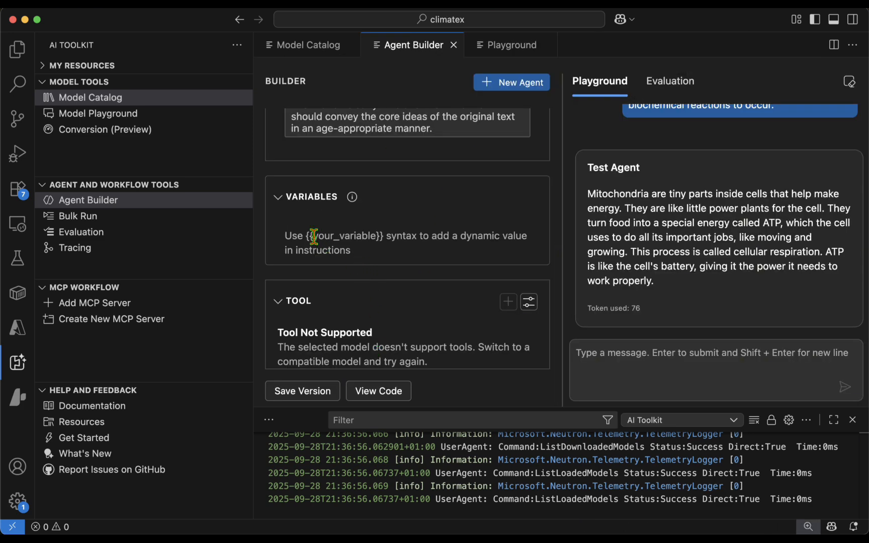
{"action": "left_click_drag", "start_coordinate": [305, 234], "coordinate": [392, 234]}
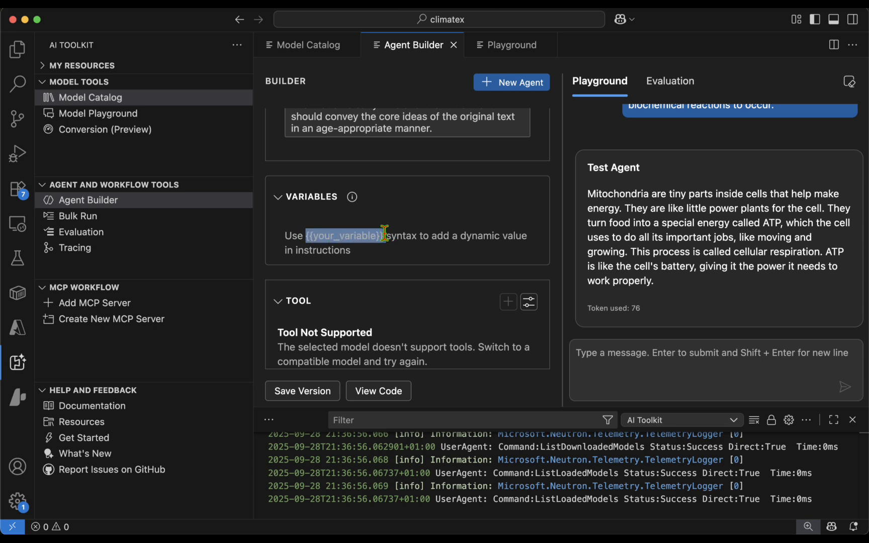
{"action": "double_click", "coordinate": [335, 333]}
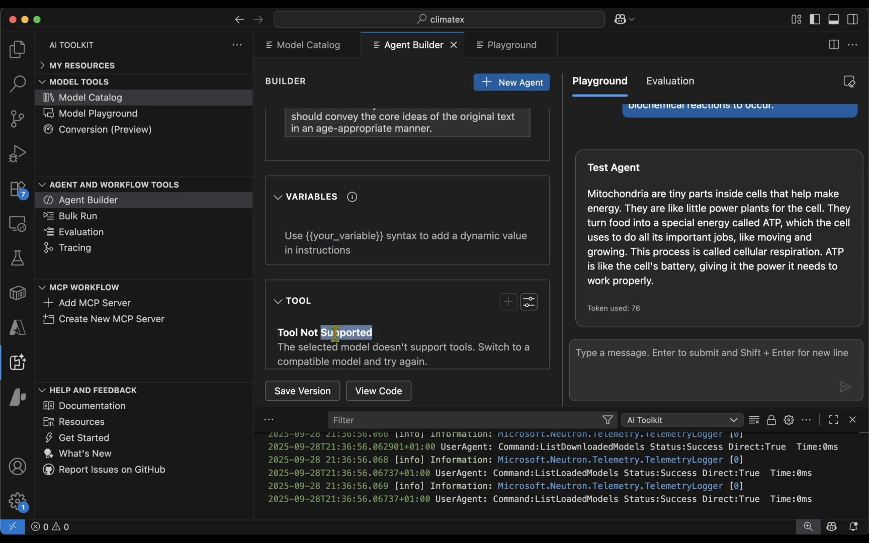
{"action": "scroll", "coordinate": [387, 311], "scroll_direction": "up", "scroll_amount": 5}
{"action": "left_click", "coordinate": [391, 244]}
{"action": "left_click", "coordinate": [486, 148]}
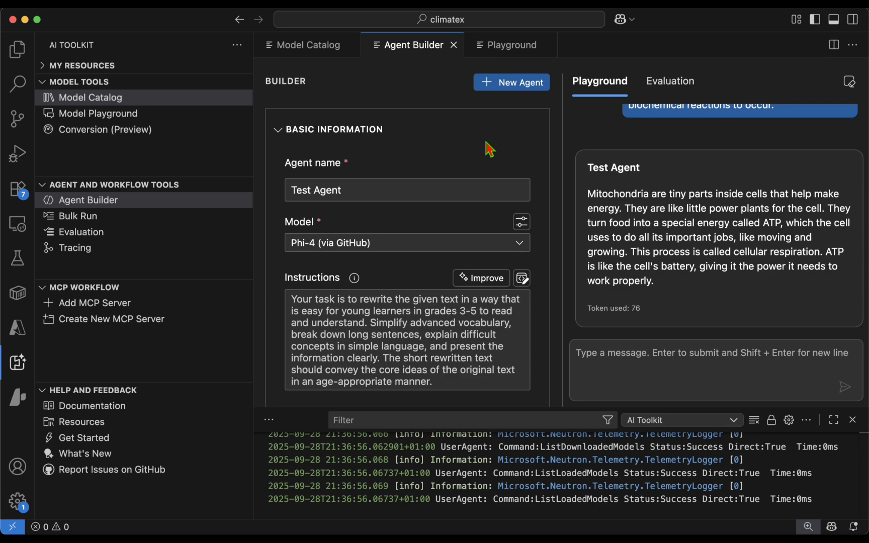
{"action": "scroll", "coordinate": [539, 159], "scroll_direction": "down", "scroll_amount": 10}
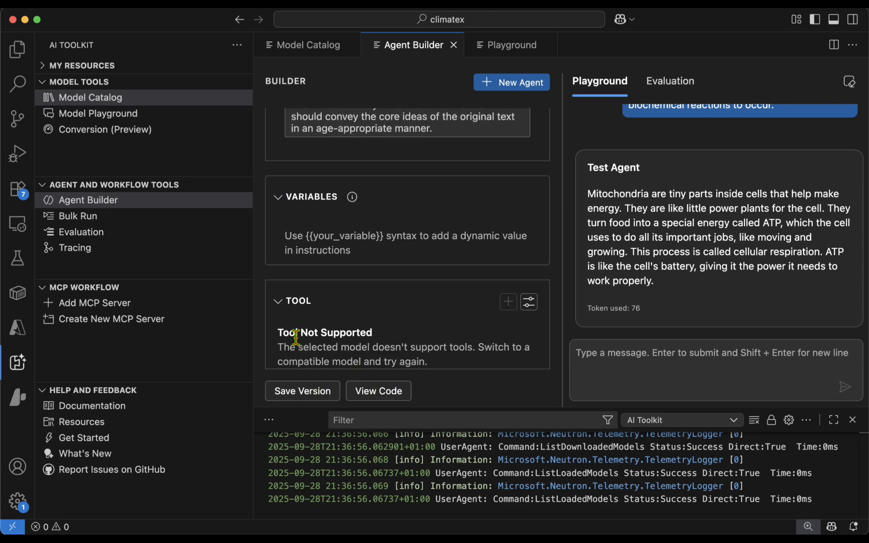
{"action": "left_click_drag", "start_coordinate": [296, 338], "coordinate": [427, 353]}
{"action": "left_click", "coordinate": [427, 353]}
{"action": "scroll", "coordinate": [426, 352], "scroll_direction": "up", "scroll_amount": 3}
{"action": "scroll", "coordinate": [356, 245], "scroll_direction": "up", "scroll_amount": 2}
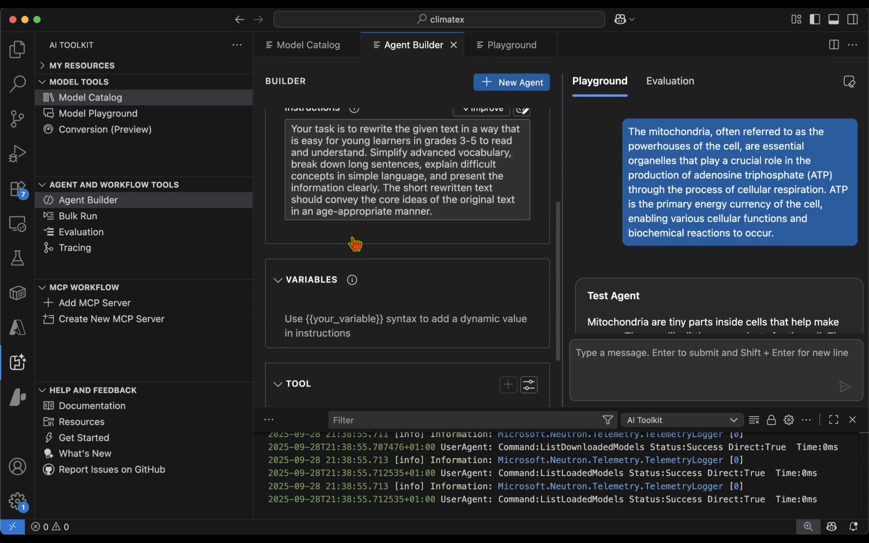
{"action": "scroll", "coordinate": [356, 245], "scroll_direction": "down", "scroll_amount": 3}
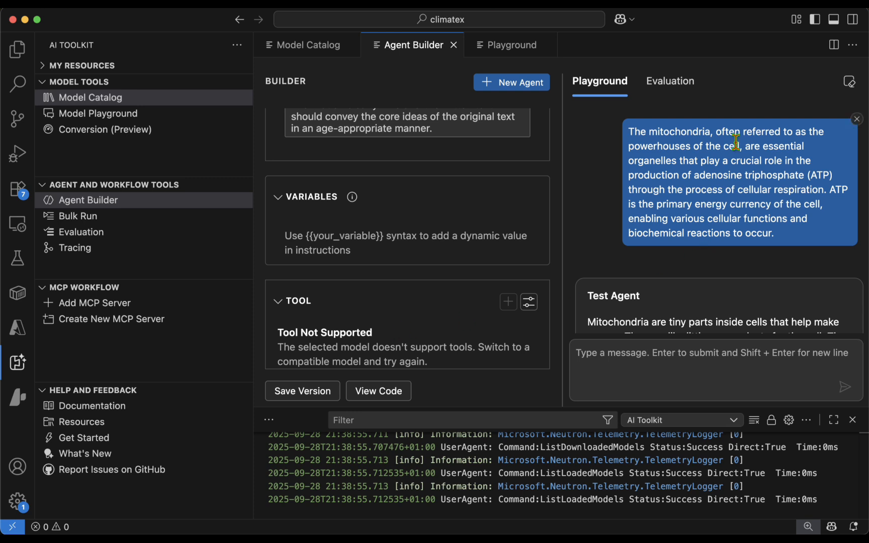
Read through the sample user message about mitochondria in the agent's playground conversation.
{"action": "left_click_drag", "start_coordinate": [636, 130], "coordinate": [804, 135]}
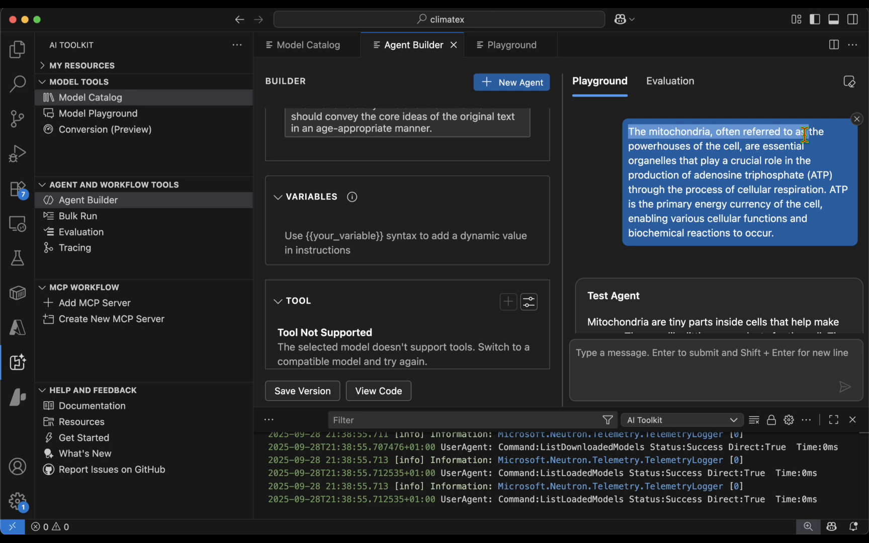
{"action": "left_click", "coordinate": [737, 147]}
{"action": "left_click_drag", "start_coordinate": [745, 146], "coordinate": [804, 178]}
{"action": "left_click", "coordinate": [754, 193]}
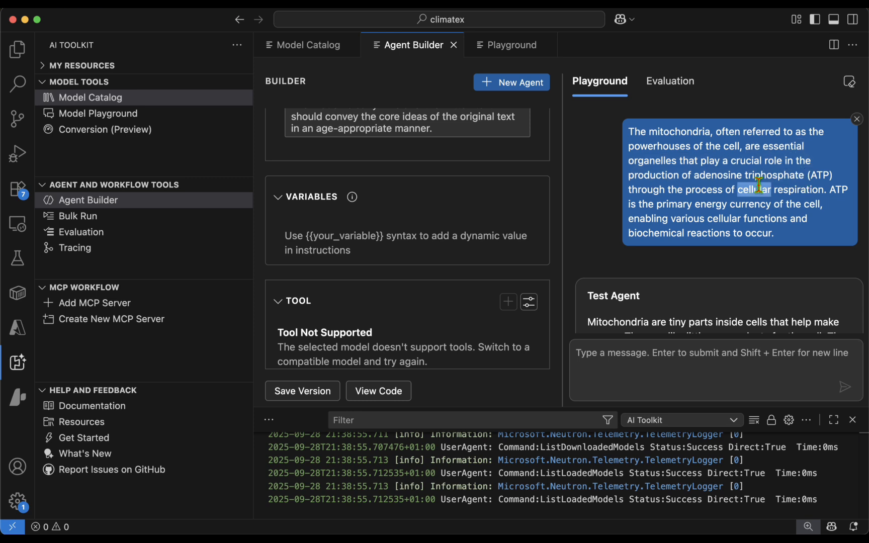
{"action": "left_click_drag", "start_coordinate": [628, 190], "coordinate": [807, 185]}
{"action": "left_click", "coordinate": [738, 184]}
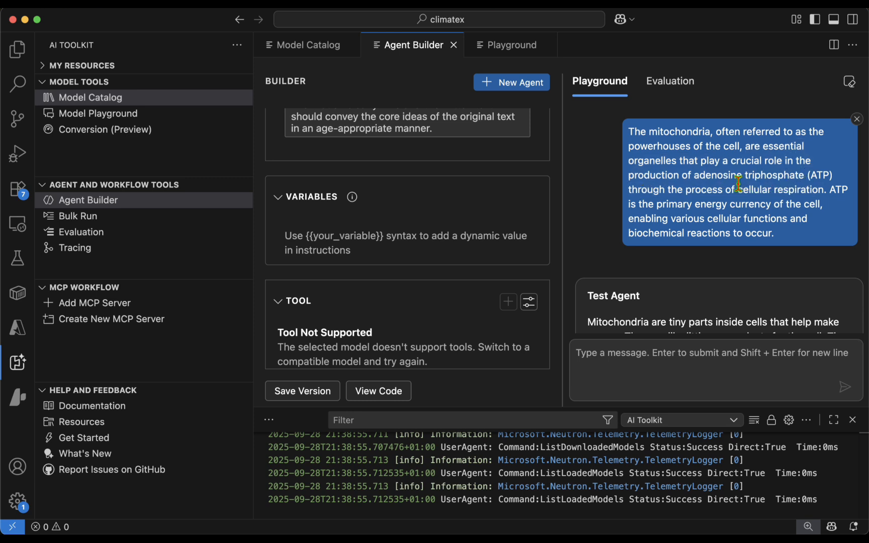
{"action": "scroll", "coordinate": [737, 184], "scroll_direction": "down", "scroll_amount": 2}
{"action": "scroll", "coordinate": [710, 182], "scroll_direction": "up", "scroll_amount": 2}
Read Test Agent's simplified reply about mitochondria and compare it with the original message.
{"action": "scroll", "coordinate": [744, 174], "scroll_direction": "down", "scroll_amount": 6}
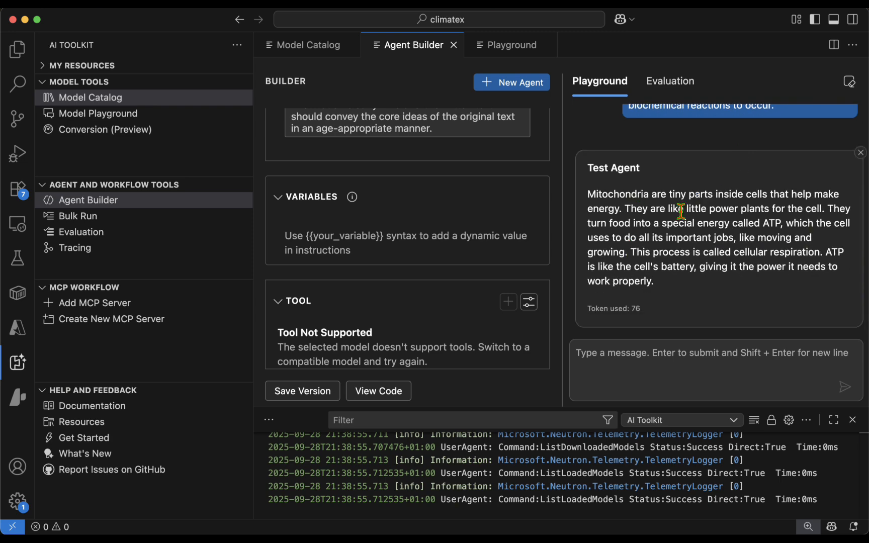
{"action": "scroll", "coordinate": [652, 332], "scroll_direction": "up", "scroll_amount": 6}
{"action": "scroll", "coordinate": [612, 217], "scroll_direction": "down", "scroll_amount": 6}
{"action": "left_click_drag", "start_coordinate": [631, 192], "coordinate": [595, 221]}
{"action": "left_click_drag", "start_coordinate": [668, 208], "coordinate": [624, 252]}
{"action": "double_click", "coordinate": [796, 223]}
{"action": "left_click", "coordinate": [735, 265]}
{"action": "double_click", "coordinate": [791, 254]}
{"action": "left_click_drag", "start_coordinate": [792, 254], "coordinate": [655, 208]}
{"action": "double_click", "coordinate": [597, 198]}
{"action": "left_click_drag", "start_coordinate": [597, 198], "coordinate": [669, 287]}
{"action": "left_click", "coordinate": [671, 287]}
{"action": "scroll", "coordinate": [399, 249], "scroll_direction": "up", "scroll_amount": 5}
{"action": "scroll", "coordinate": [702, 252], "scroll_direction": "up", "scroll_amount": 3}
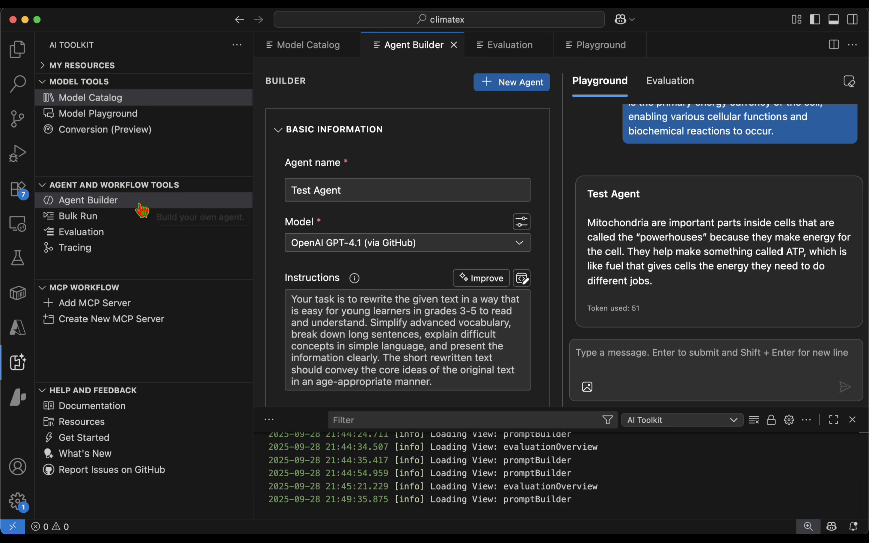
Open Bulk Run for Test Agent, start generating synthetic data, and set the number of rows to 5.
{"action": "left_click", "coordinate": [111, 217]}
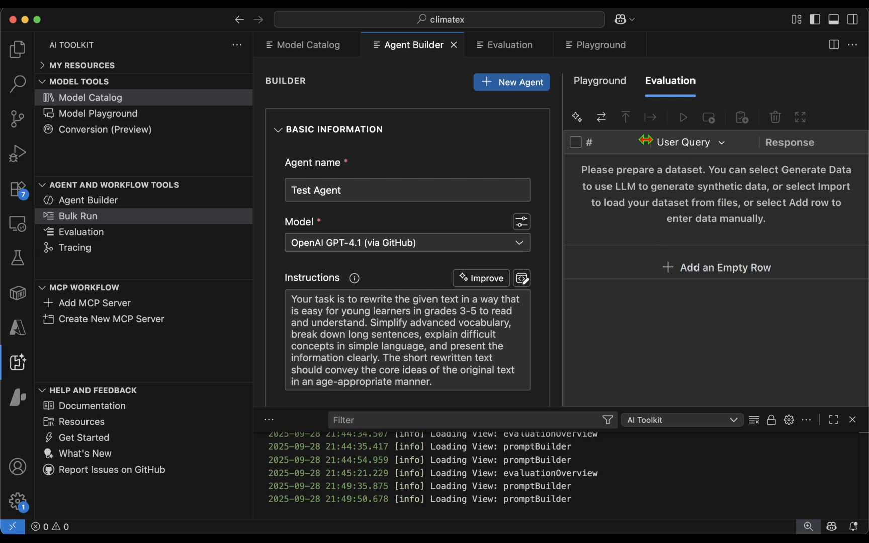
{"action": "left_click", "coordinate": [576, 118]}
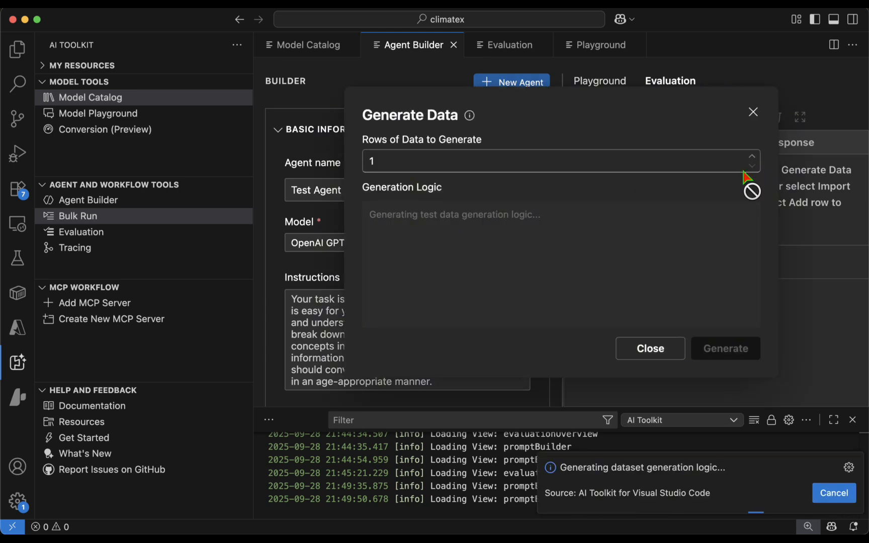
{"action": "left_click", "coordinate": [751, 156]}
{"action": "left_click", "coordinate": [751, 156]}
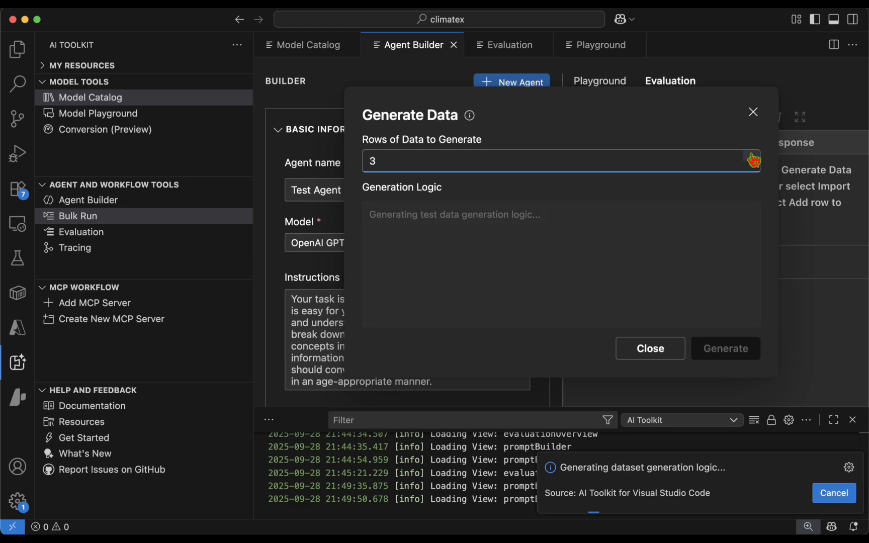
{"action": "left_click", "coordinate": [751, 156]}
{"action": "left_click", "coordinate": [752, 157]}
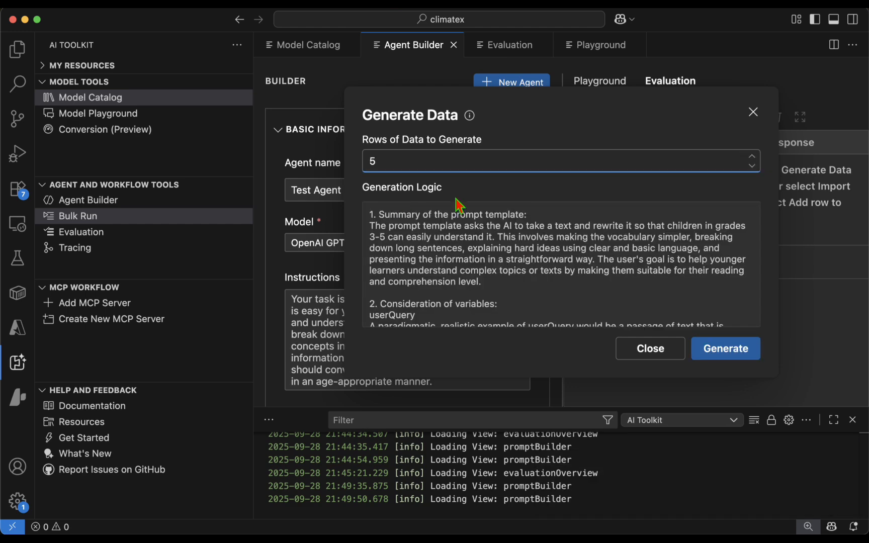
Look over the proposed generation logic and generate the test dataset.
{"action": "scroll", "coordinate": [507, 234], "scroll_direction": "down", "scroll_amount": 5}
{"action": "scroll", "coordinate": [467, 233], "scroll_direction": "up", "scroll_amount": 5}
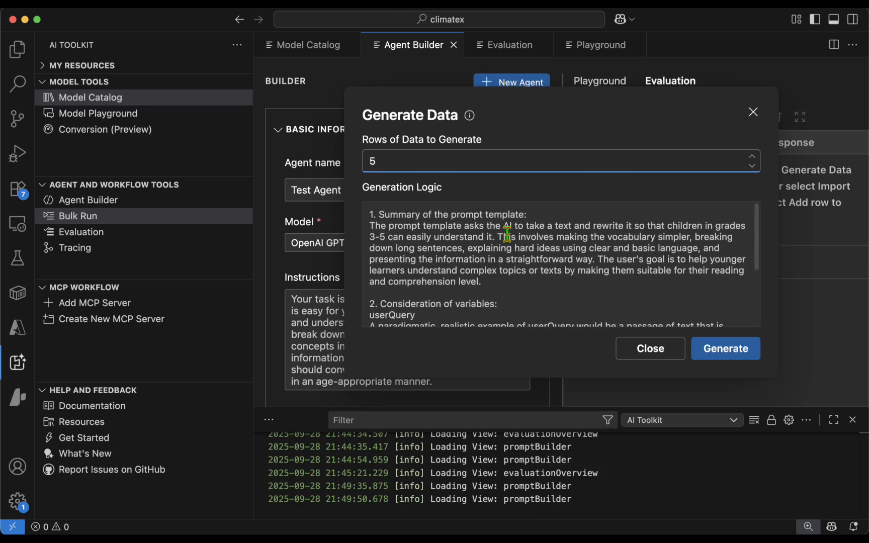
{"action": "scroll", "coordinate": [466, 234], "scroll_direction": "down", "scroll_amount": 5}
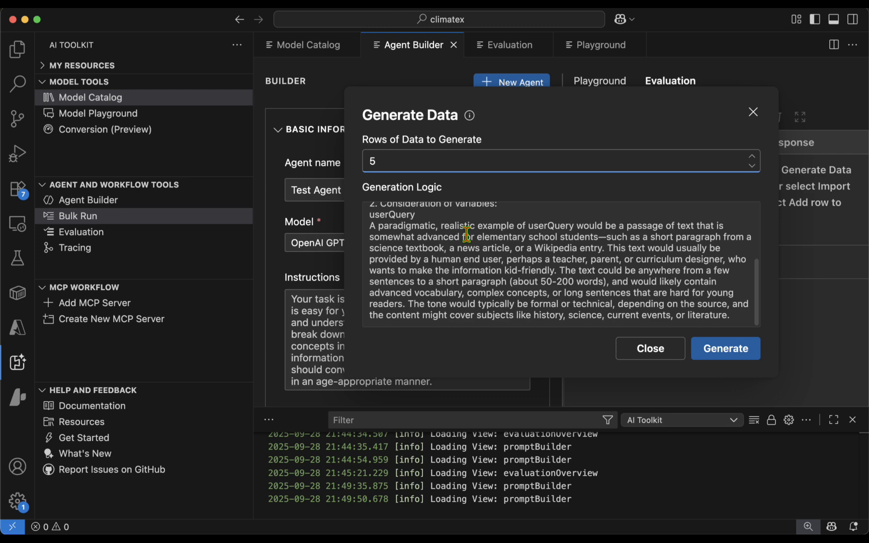
{"action": "left_click", "coordinate": [722, 355]}
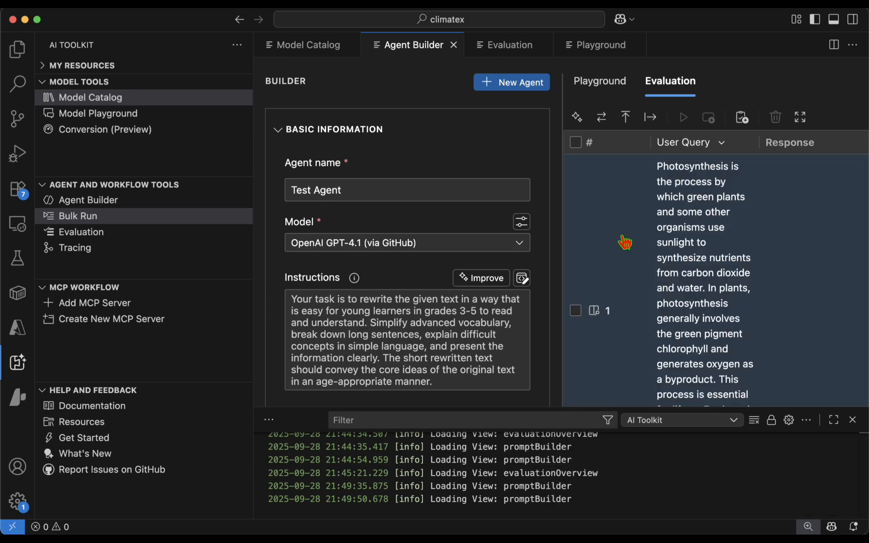
Look through the generated user queries and expand the evaluation table to full screen.
{"action": "scroll", "coordinate": [623, 244], "scroll_direction": "down", "scroll_amount": 8}
{"action": "scroll", "coordinate": [615, 264], "scroll_direction": "down", "scroll_amount": 10}
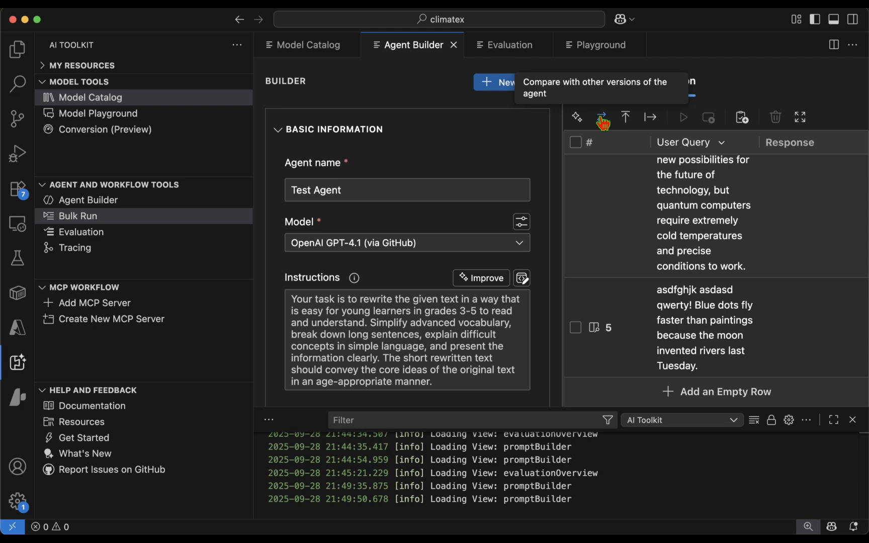
{"action": "left_click", "coordinate": [741, 122]}
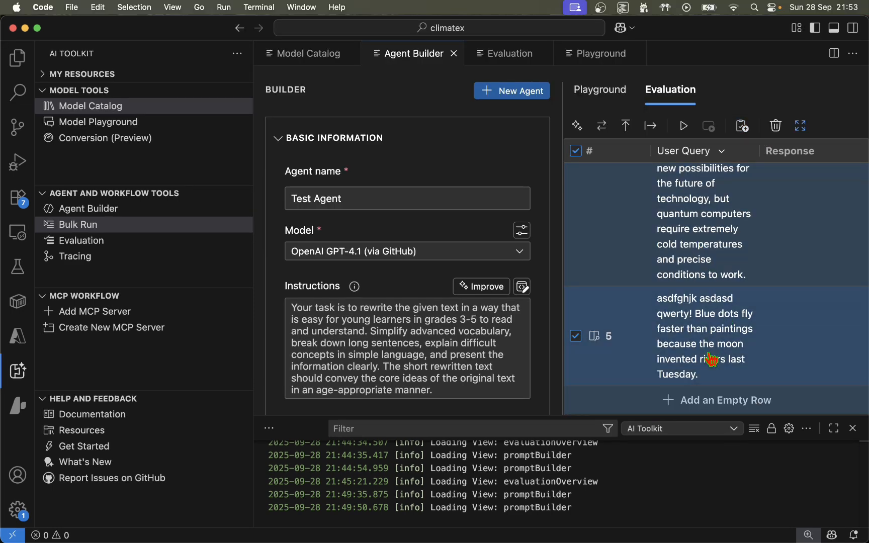
{"action": "scroll", "coordinate": [710, 358], "scroll_direction": "up", "scroll_amount": 6}
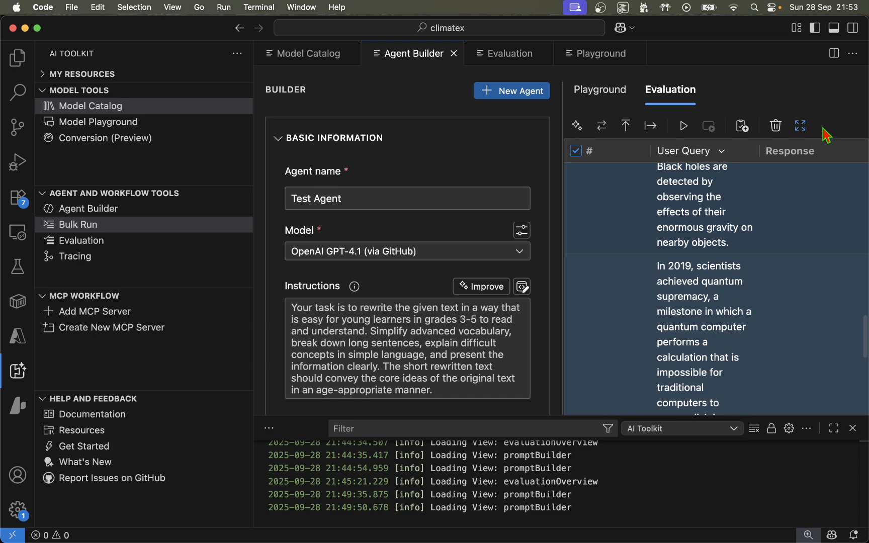
{"action": "left_click", "coordinate": [799, 126]}
{"action": "scroll", "coordinate": [320, 221], "scroll_direction": "down", "scroll_amount": 4}
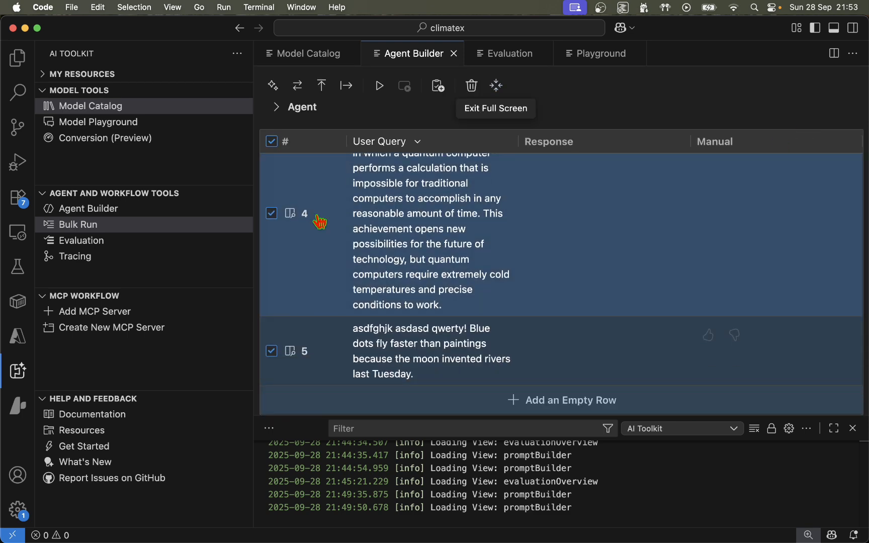
{"action": "scroll", "coordinate": [465, 234], "scroll_direction": "up", "scroll_amount": 8}
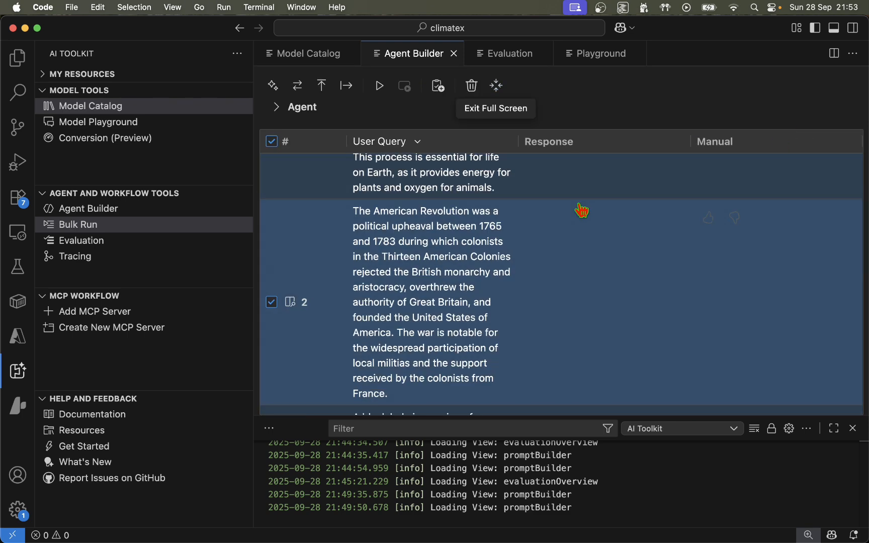
Select all rows of the dataset and run their queries through the agent.
{"action": "scroll", "coordinate": [582, 210], "scroll_direction": "up", "scroll_amount": 3}
{"action": "left_click", "coordinate": [271, 142]}
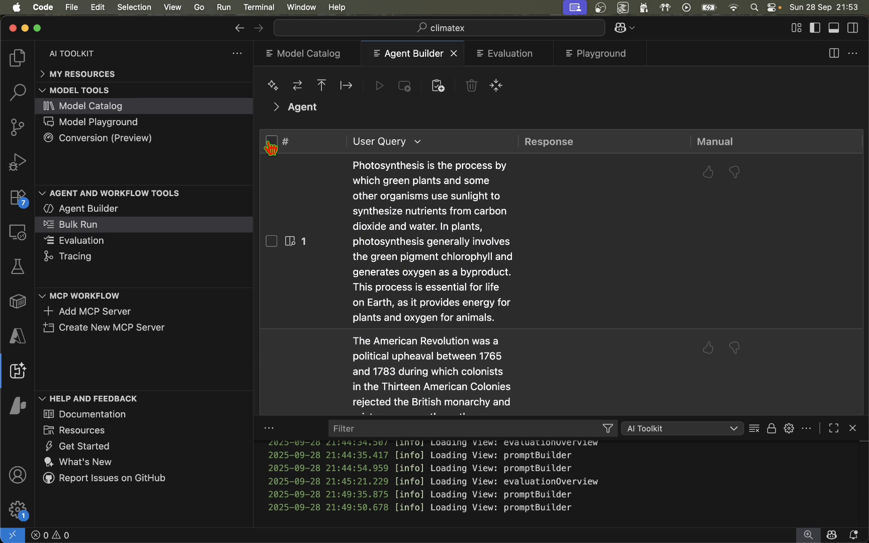
{"action": "left_click", "coordinate": [271, 142]}
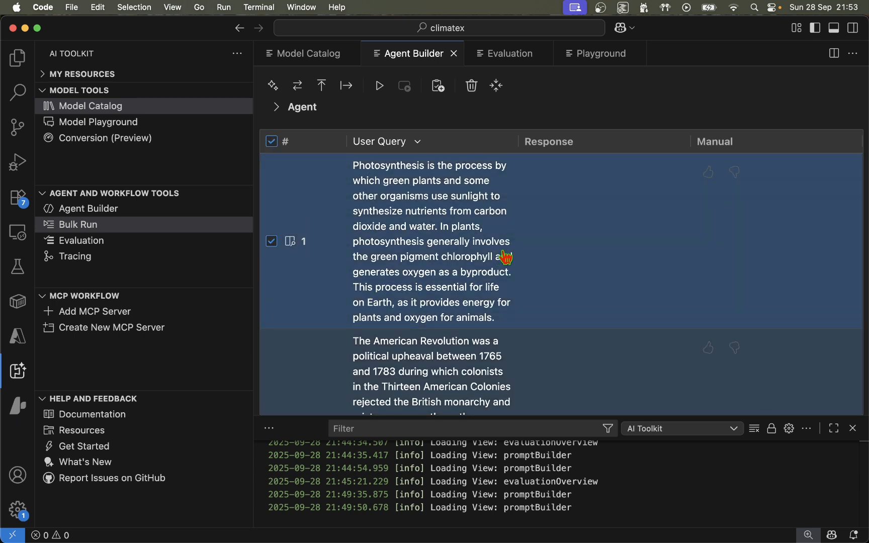
{"action": "left_click", "coordinate": [379, 89]}
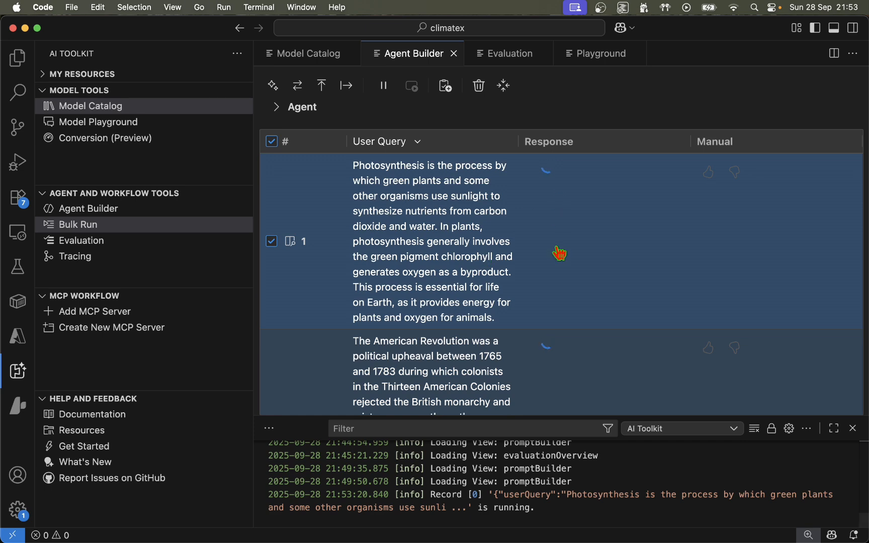
Follow the bulk run row by row and examine the response generated for each query.
{"action": "scroll", "coordinate": [556, 252], "scroll_direction": "down", "scroll_amount": 5}
{"action": "scroll", "coordinate": [571, 343], "scroll_direction": "up", "scroll_amount": 5}
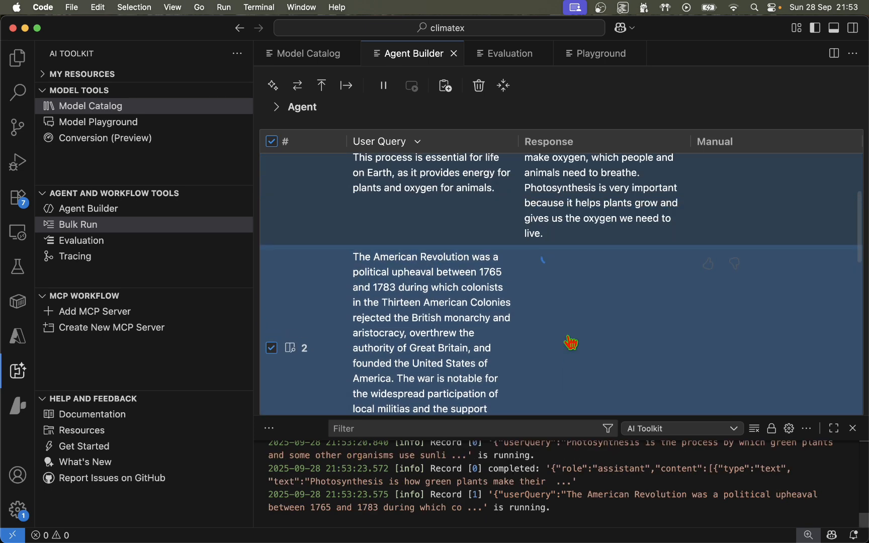
{"action": "scroll", "coordinate": [373, 244], "scroll_direction": "down", "scroll_amount": 6}
{"action": "scroll", "coordinate": [489, 188], "scroll_direction": "down", "scroll_amount": 15}
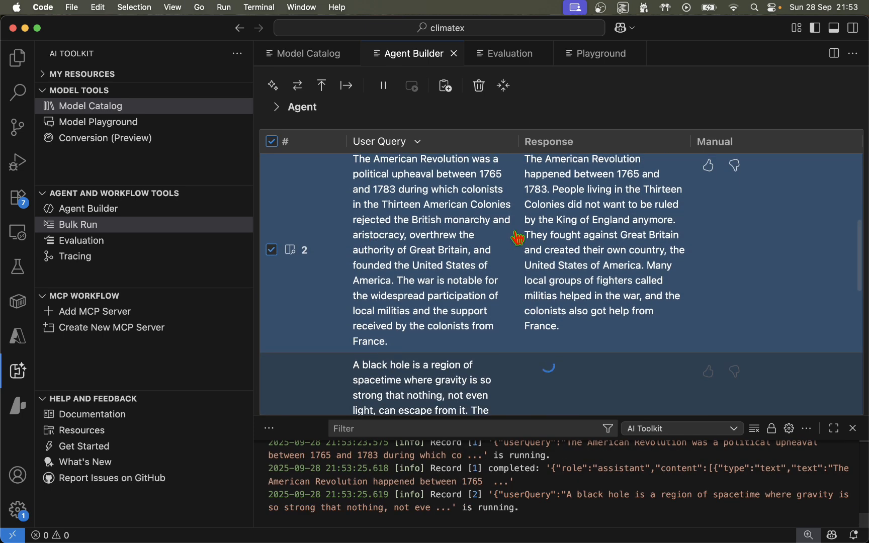
{"action": "scroll", "coordinate": [588, 220], "scroll_direction": "down", "scroll_amount": 2}
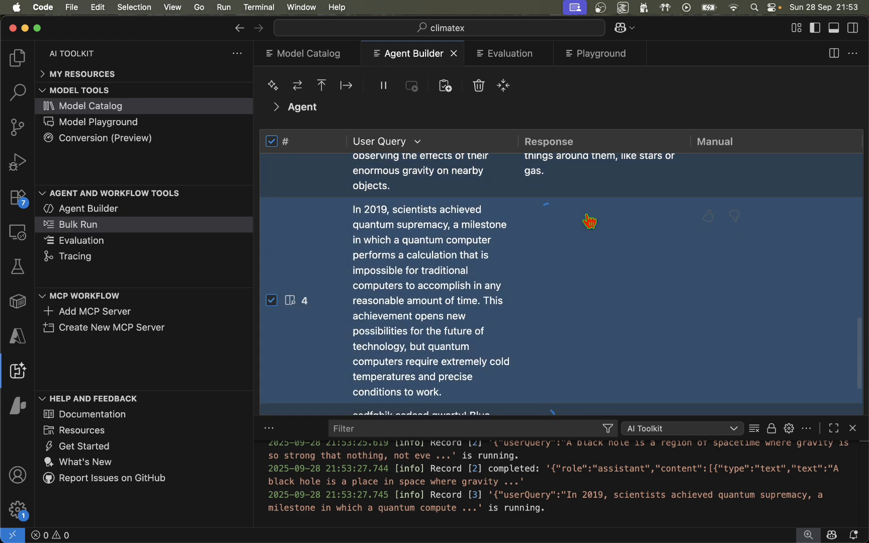
{"action": "scroll", "coordinate": [576, 287], "scroll_direction": "down", "scroll_amount": 3}
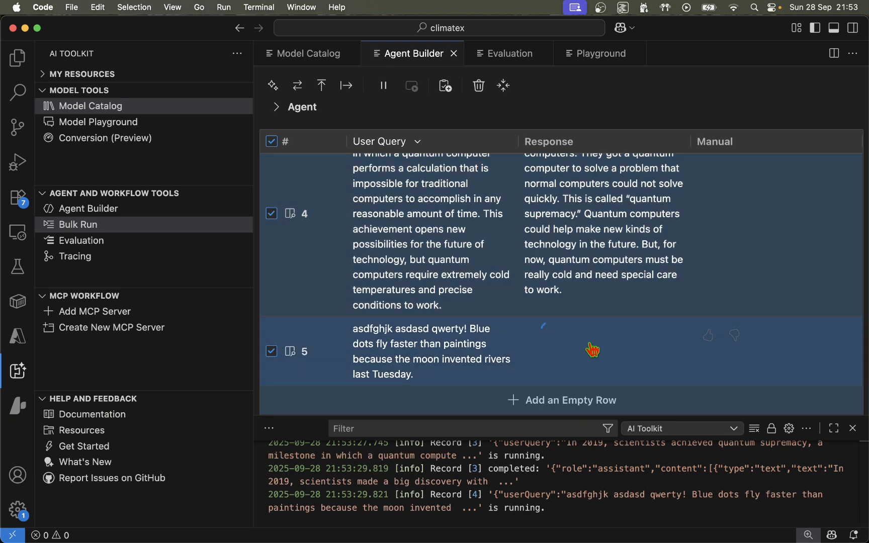
{"action": "scroll", "coordinate": [577, 221], "scroll_direction": "down", "scroll_amount": 2}
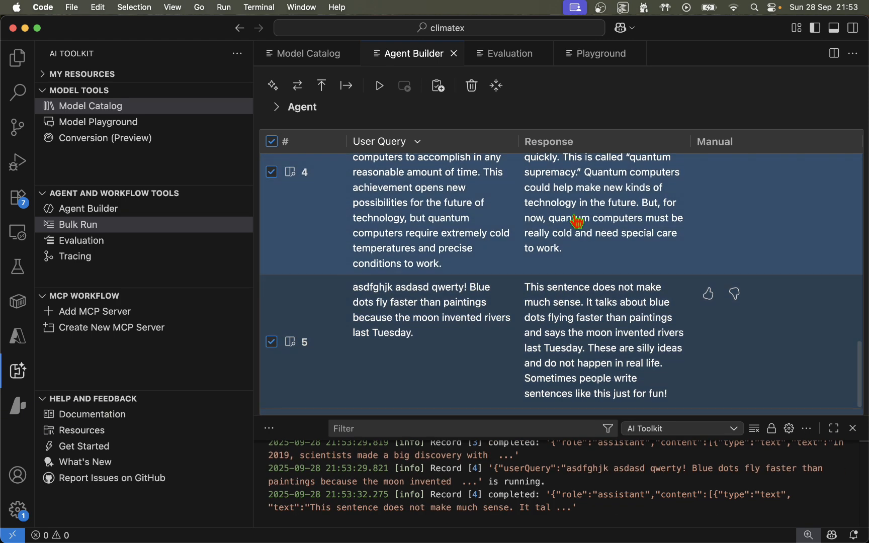
Start creating a new evaluation and name it "Test Evaluation".
{"action": "left_click", "coordinate": [113, 241]}
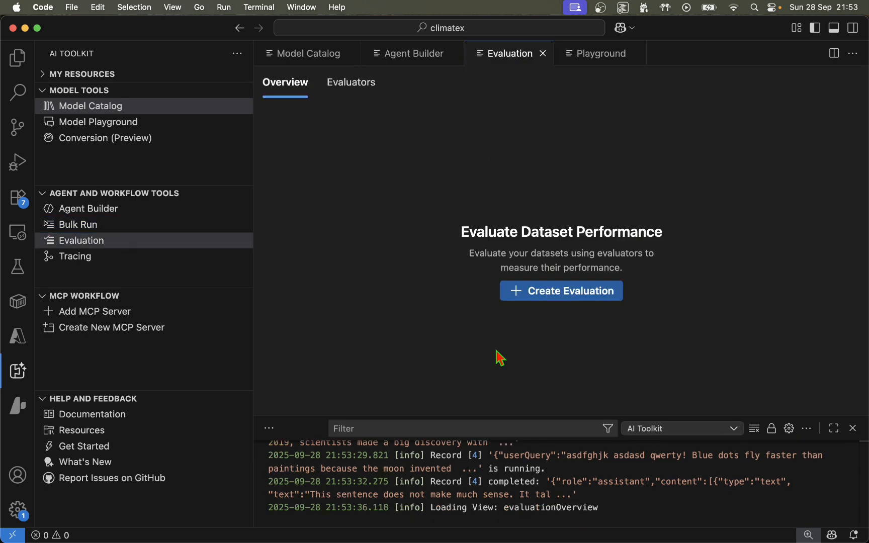
{"action": "left_click", "coordinate": [585, 297]}
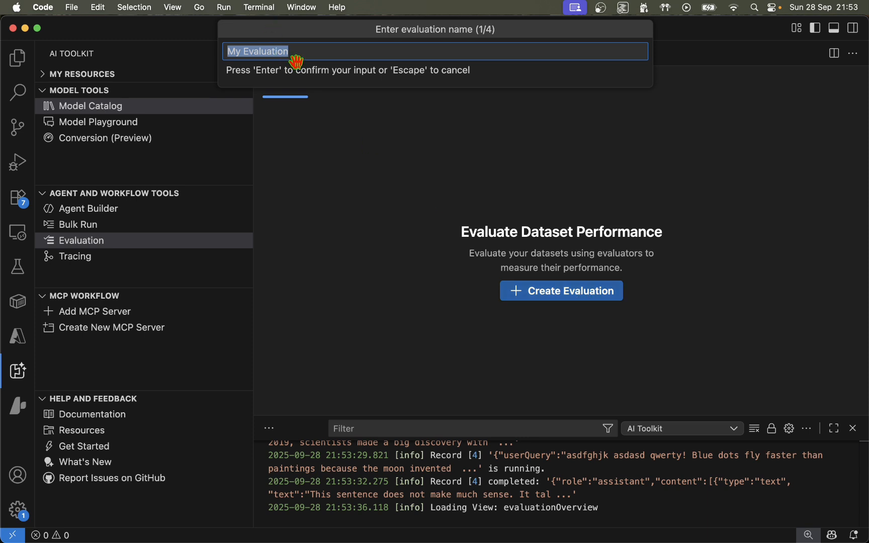
{"action": "type", "text": "Test"}
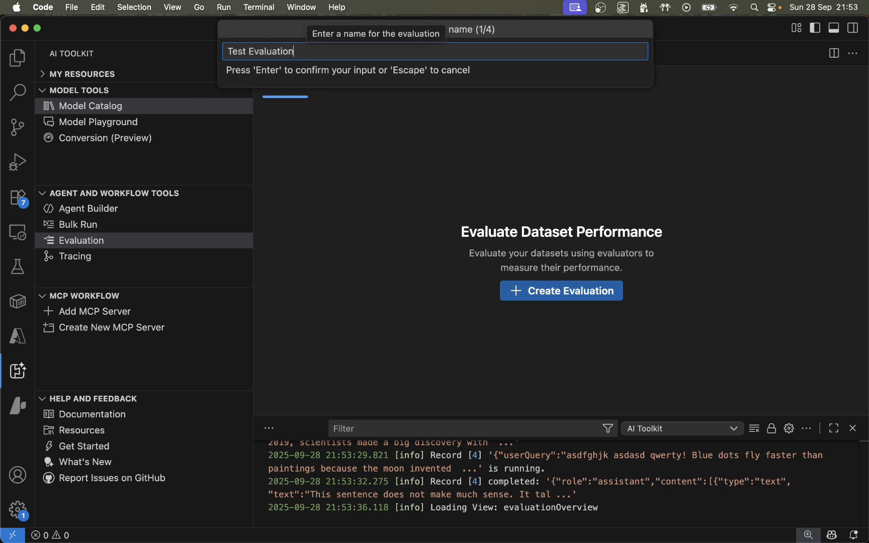
{"action": "key", "text": "Return"}
Go through the evaluators, keep only F1 Score selected, and choose to import a dataset for the evaluation.
{"action": "scroll", "coordinate": [332, 169], "scroll_direction": "down", "scroll_amount": 1}
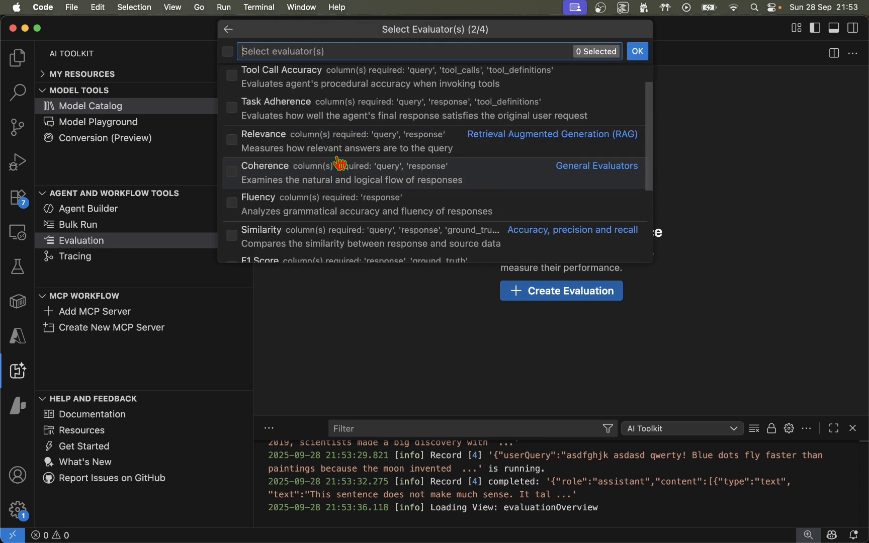
{"action": "scroll", "coordinate": [397, 120], "scroll_direction": "down", "scroll_amount": 1}
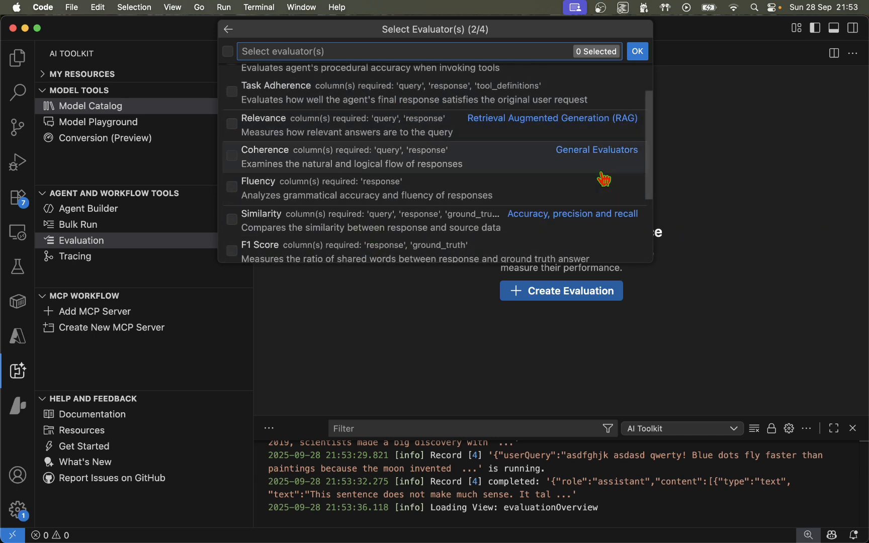
{"action": "scroll", "coordinate": [421, 176], "scroll_direction": "down", "scroll_amount": 2}
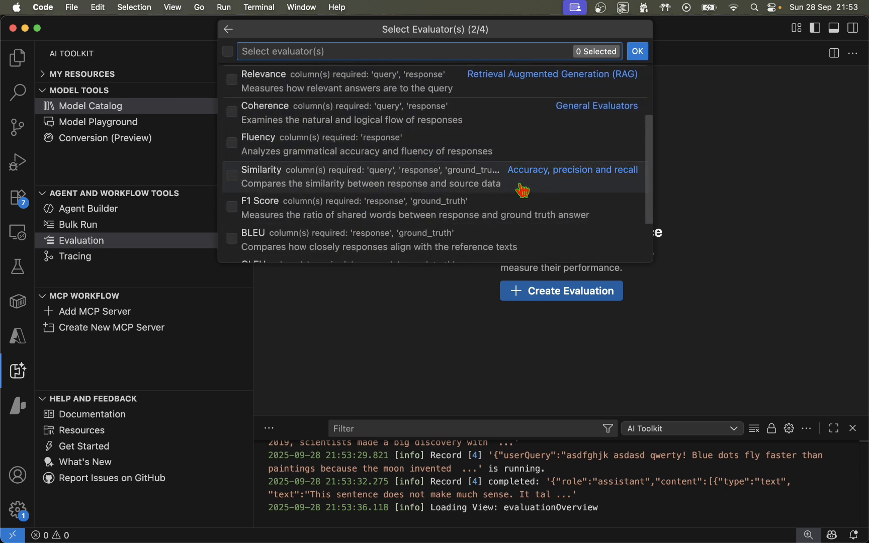
{"action": "scroll", "coordinate": [317, 169], "scroll_direction": "down", "scroll_amount": 1}
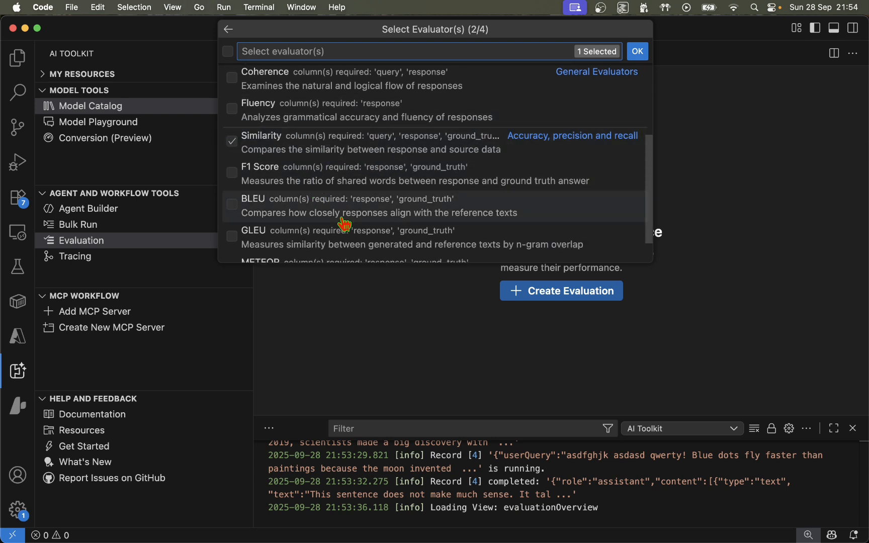
{"action": "left_click", "coordinate": [234, 177]}
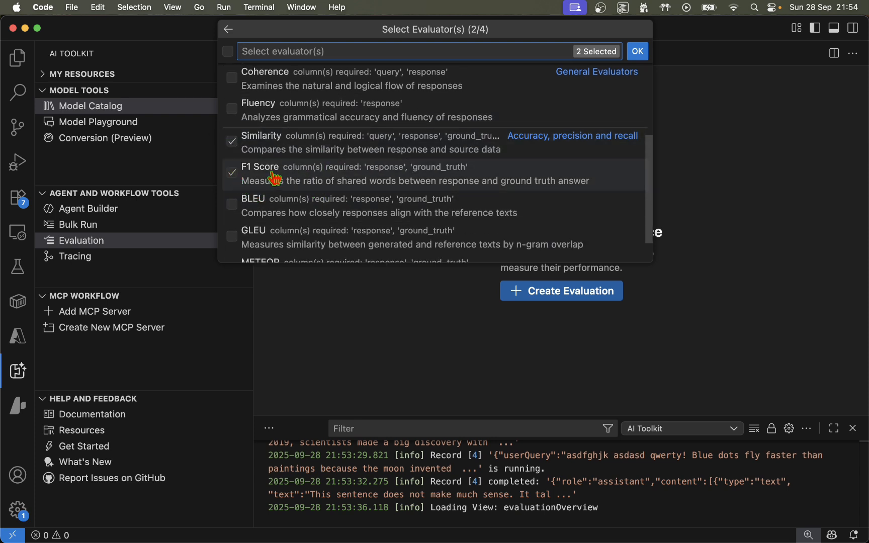
{"action": "left_click", "coordinate": [233, 147]}
{"action": "scroll", "coordinate": [510, 194], "scroll_direction": "down", "scroll_amount": 1}
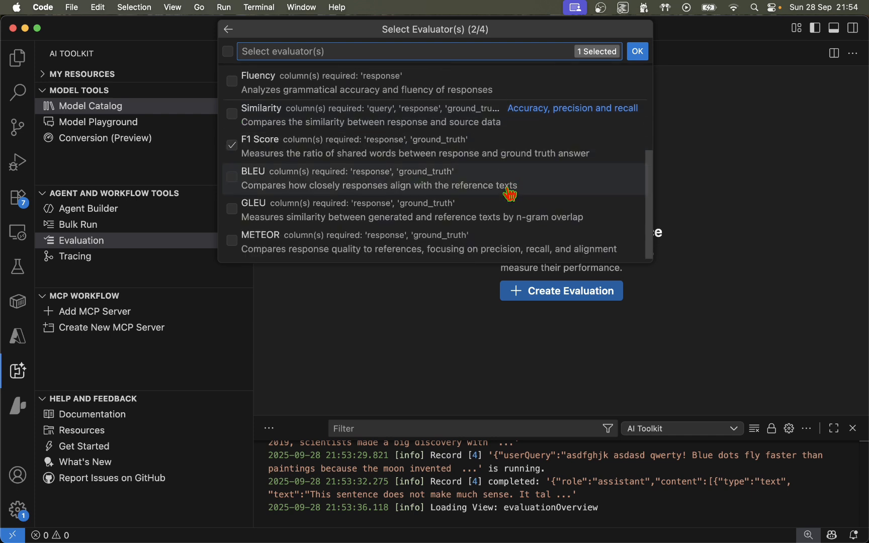
{"action": "left_click", "coordinate": [637, 51]}
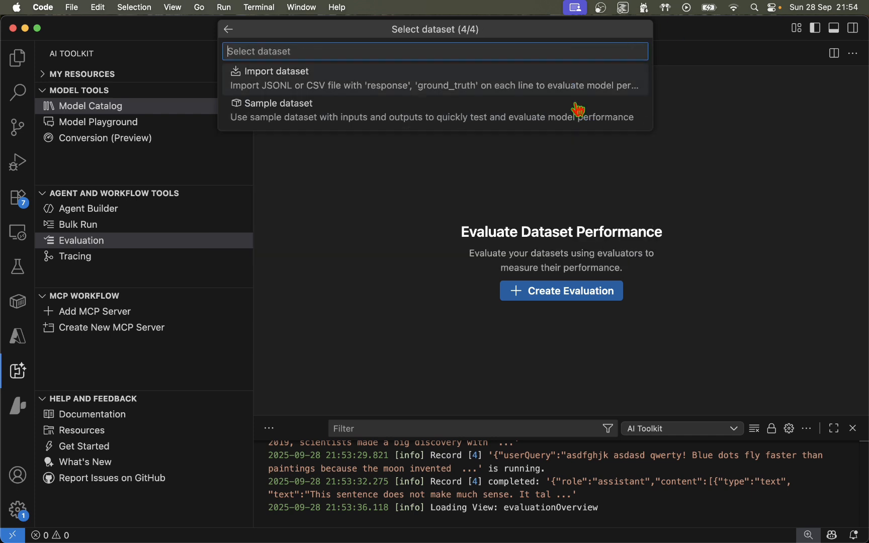
{"action": "left_click", "coordinate": [352, 75]}
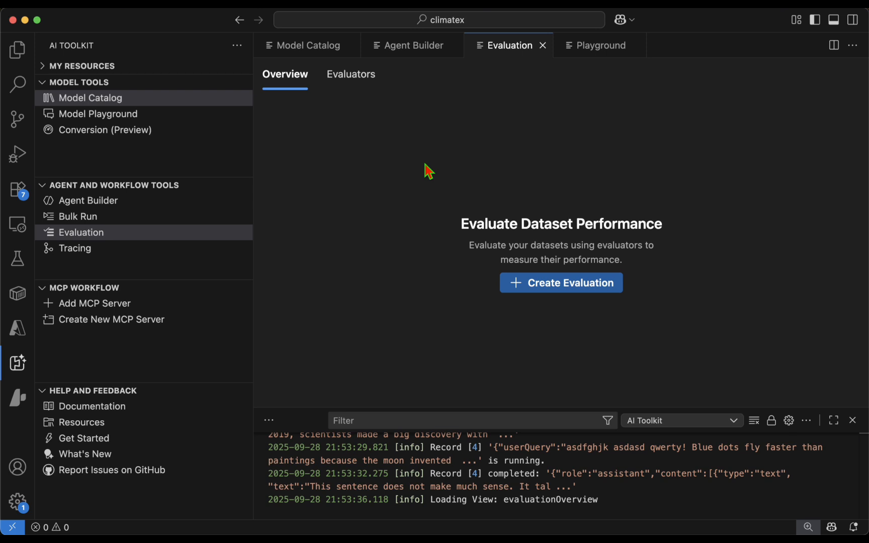
Review the list of default evaluators with their types and required columns, and return to the evaluation overview.
{"action": "left_click", "coordinate": [358, 82]}
{"action": "scroll", "coordinate": [430, 271], "scroll_direction": "down", "scroll_amount": 2}
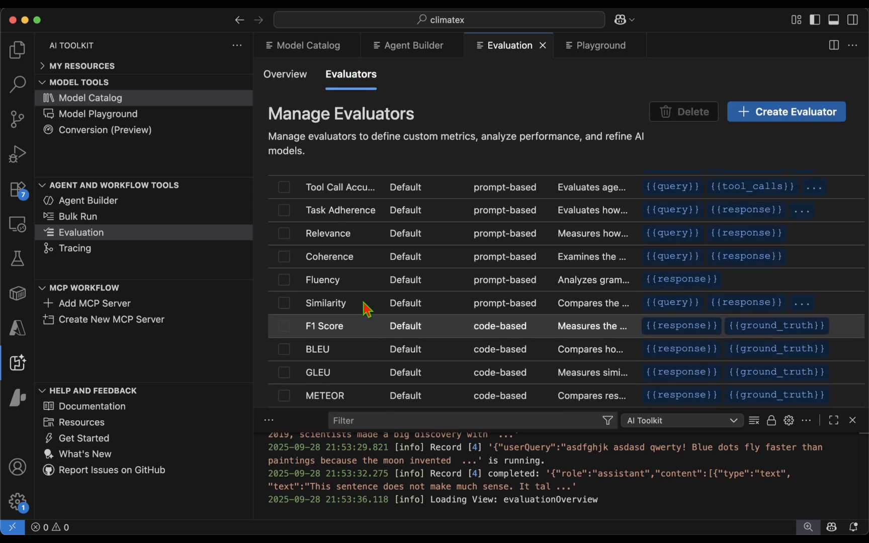
{"action": "left_click", "coordinate": [280, 308]}
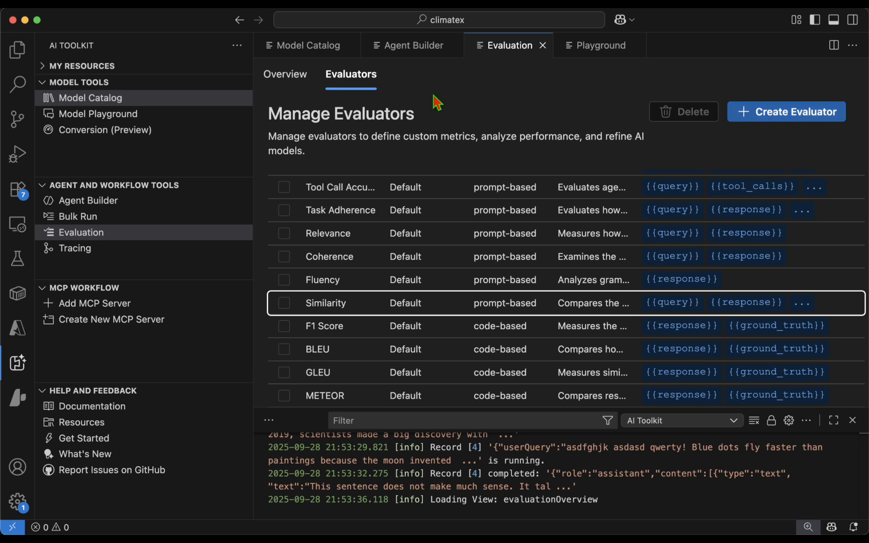
{"action": "left_click", "coordinate": [285, 78]}
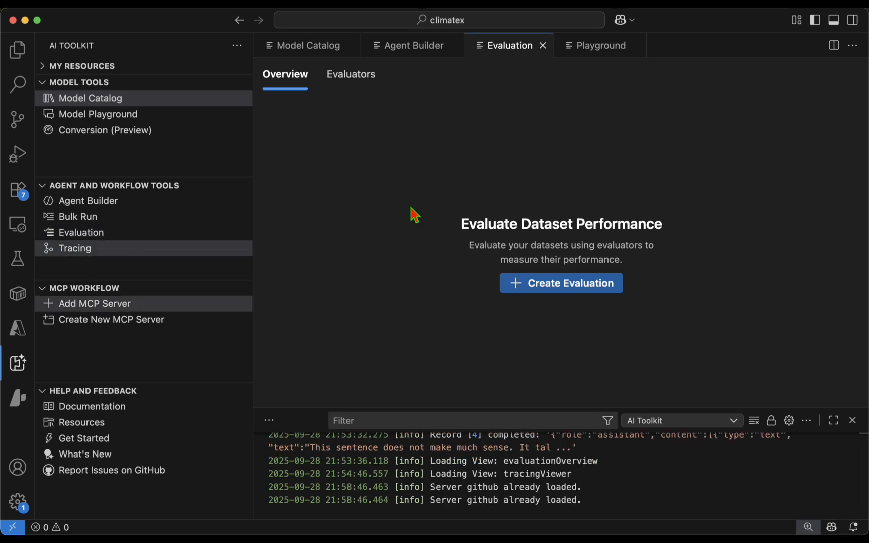
{"action": "left_click", "coordinate": [100, 238]}
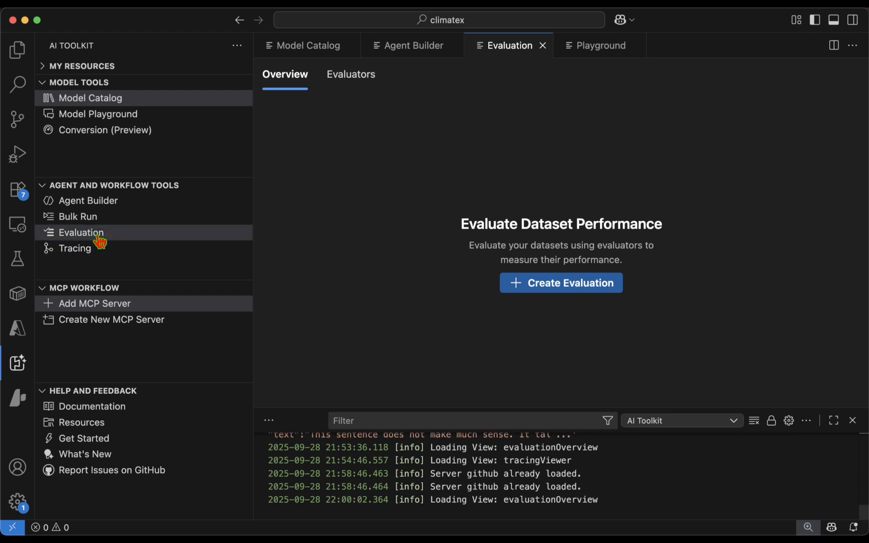
Open the Tracing view, start the trace collector to inspect its local endpoints, and stop it again.
{"action": "left_click", "coordinate": [112, 248]}
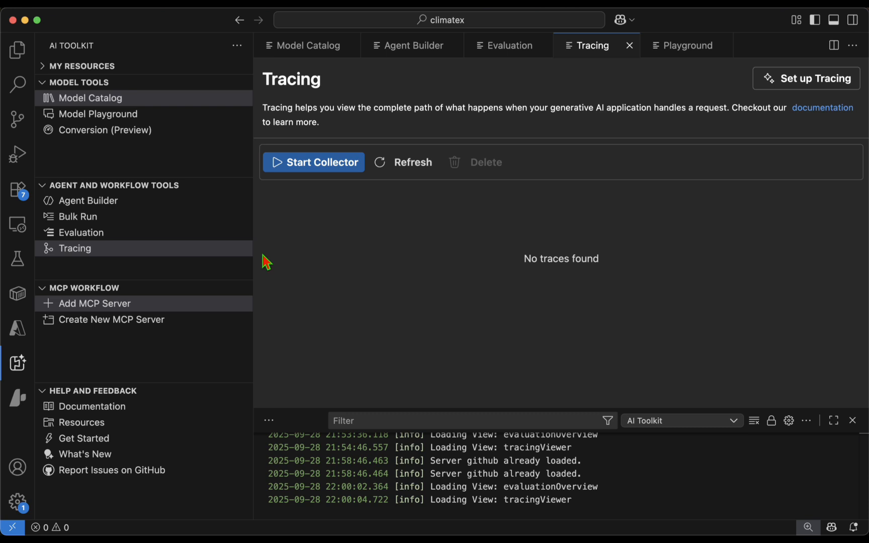
{"action": "left_click", "coordinate": [327, 162]}
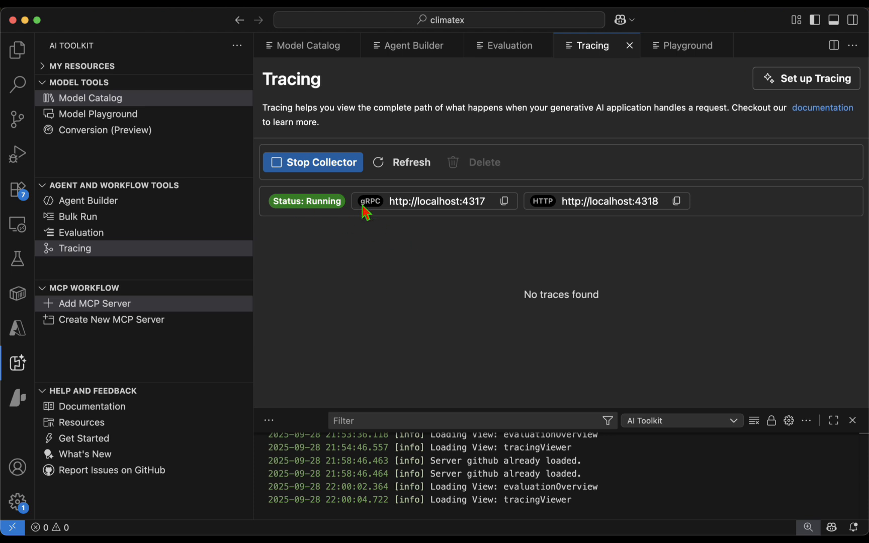
{"action": "left_click", "coordinate": [325, 166]}
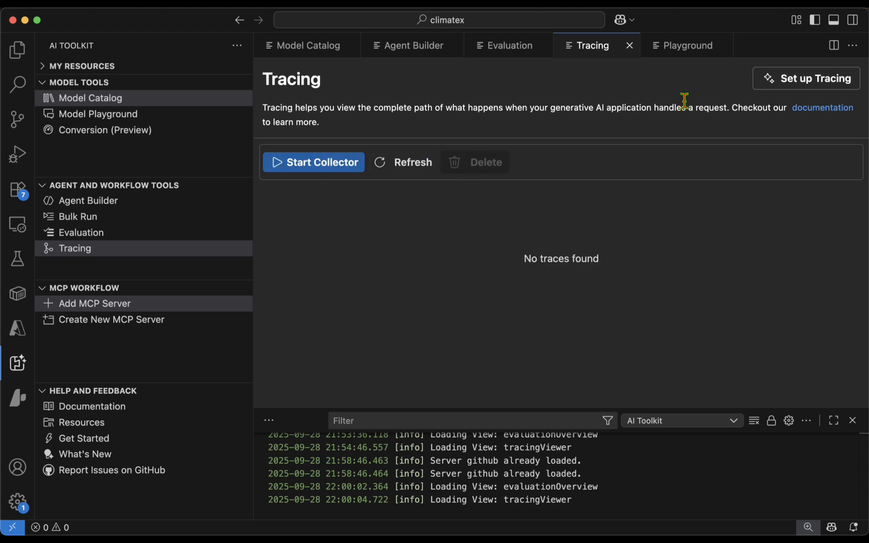
Open the setup guide for implementing tracing in an application.
{"action": "left_click", "coordinate": [814, 82]}
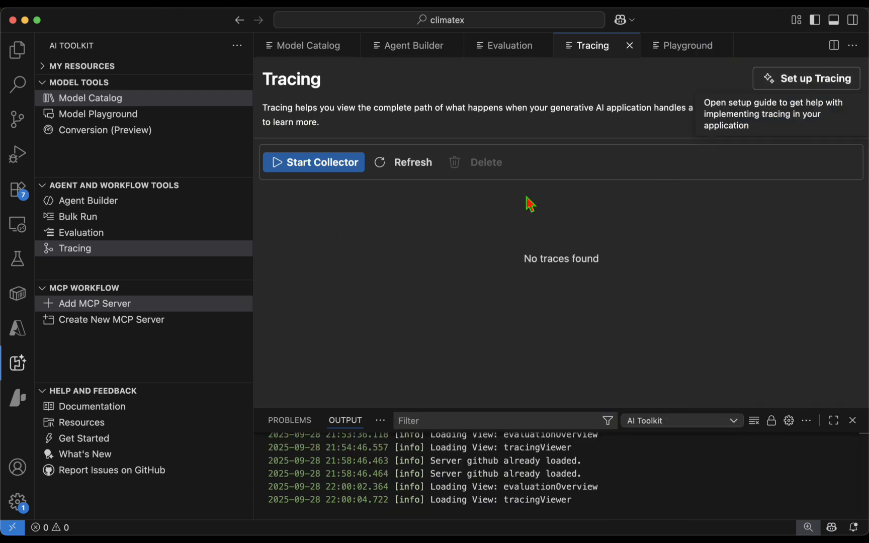
{"action": "left_click", "coordinate": [813, 86]}
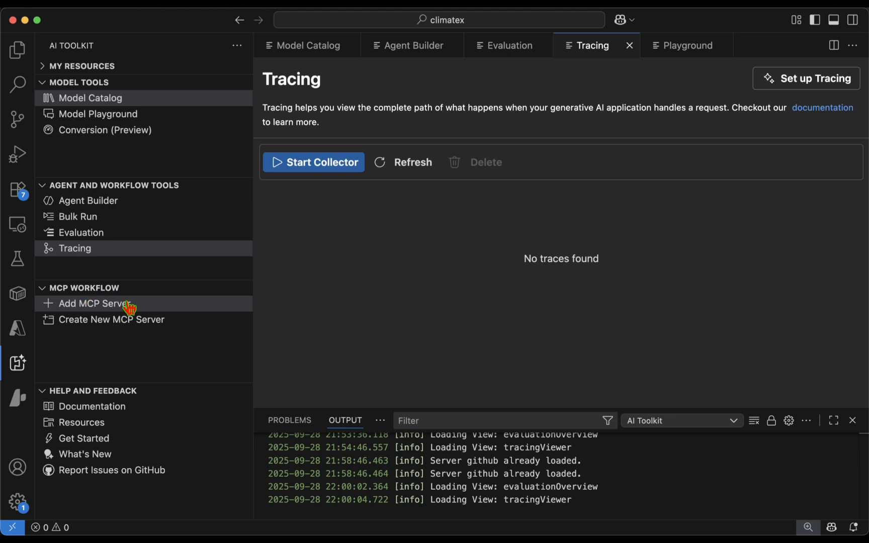
Browse the popular MCP servers that can be added to AI Toolkit and close the list without adding one.
{"action": "left_click", "coordinate": [112, 307]}
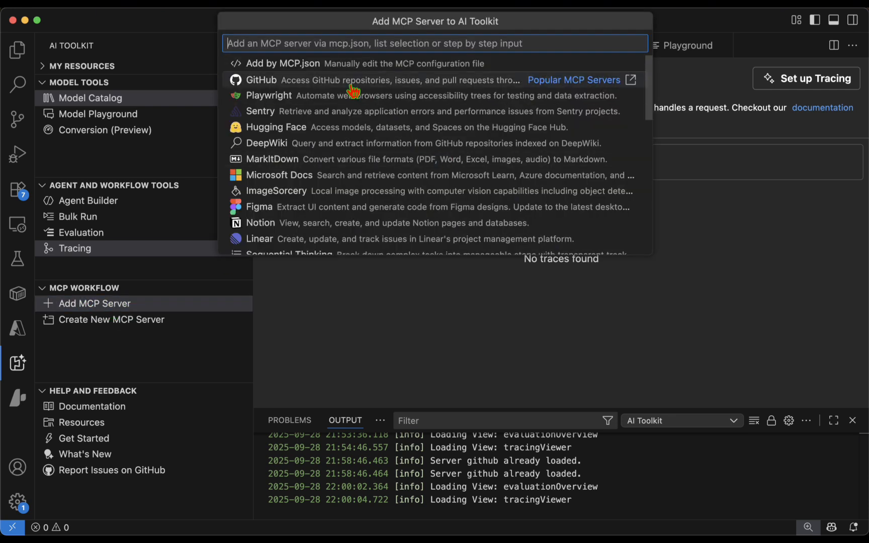
{"action": "scroll", "coordinate": [352, 91], "scroll_direction": "down", "scroll_amount": 2}
{"action": "scroll", "coordinate": [353, 91], "scroll_direction": "up", "scroll_amount": 2}
{"action": "key", "text": "Escape"}
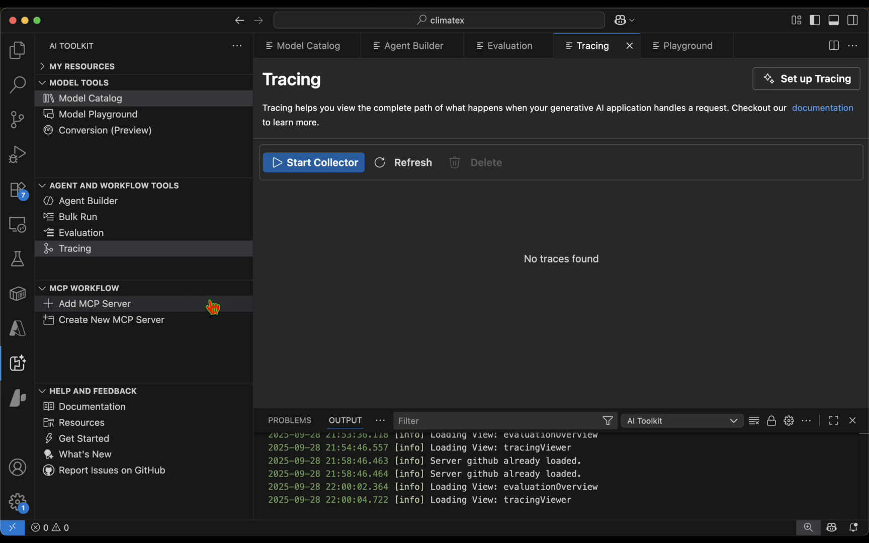
Create an MCP server named "Test MCP" from the python-weather template in the default folder, trusting the authors of all files in mcpServers.
{"action": "left_click", "coordinate": [132, 326]}
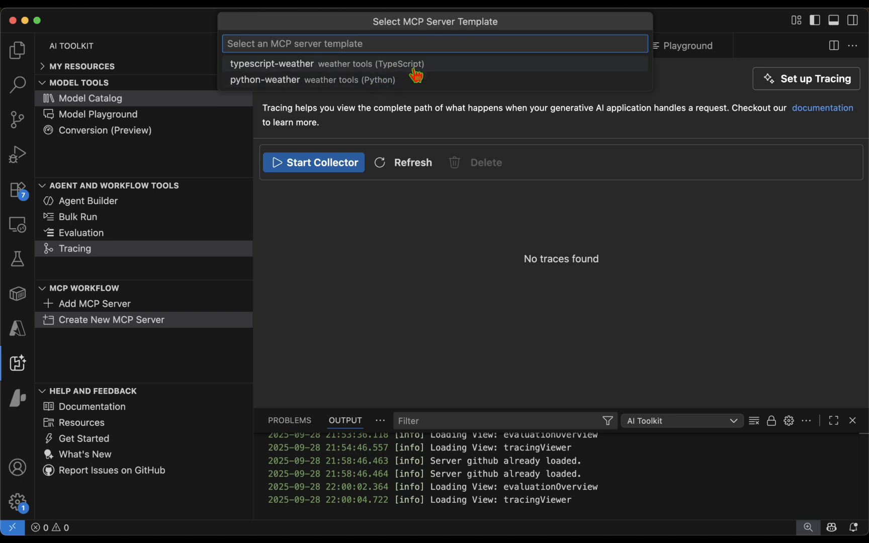
{"action": "left_click", "coordinate": [290, 82]}
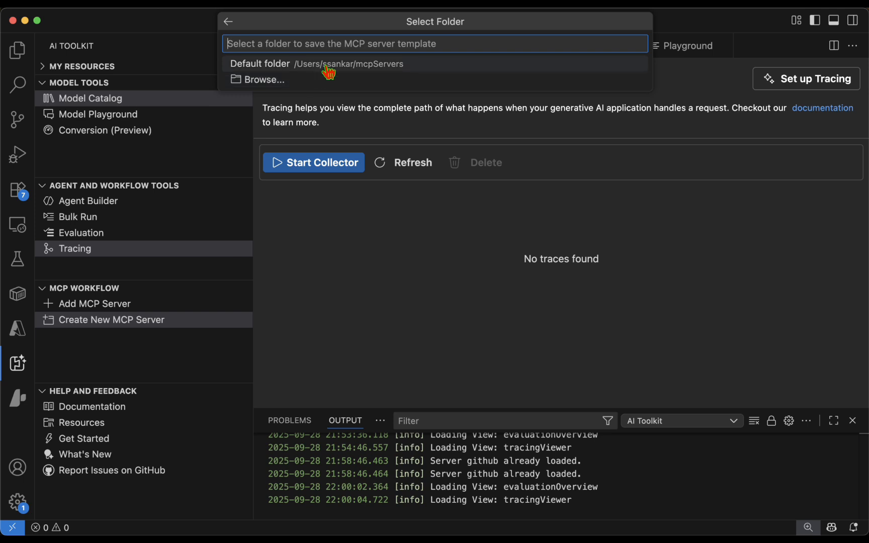
{"action": "left_click", "coordinate": [353, 64]}
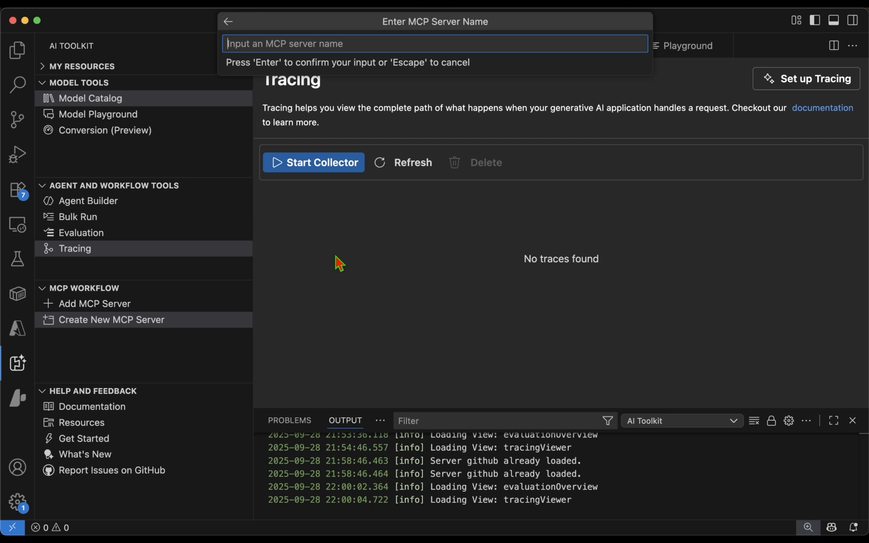
{"action": "type", "text": "Test MCP"}
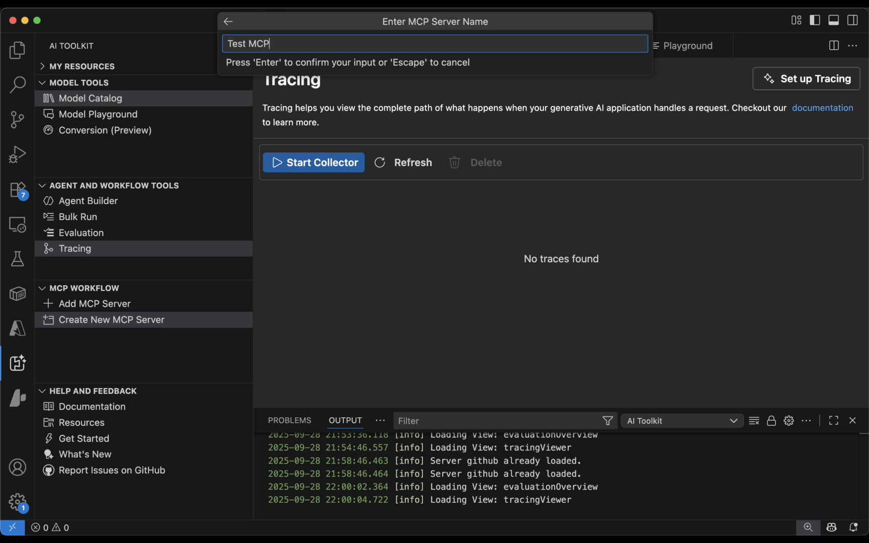
{"action": "key", "text": "Return"}
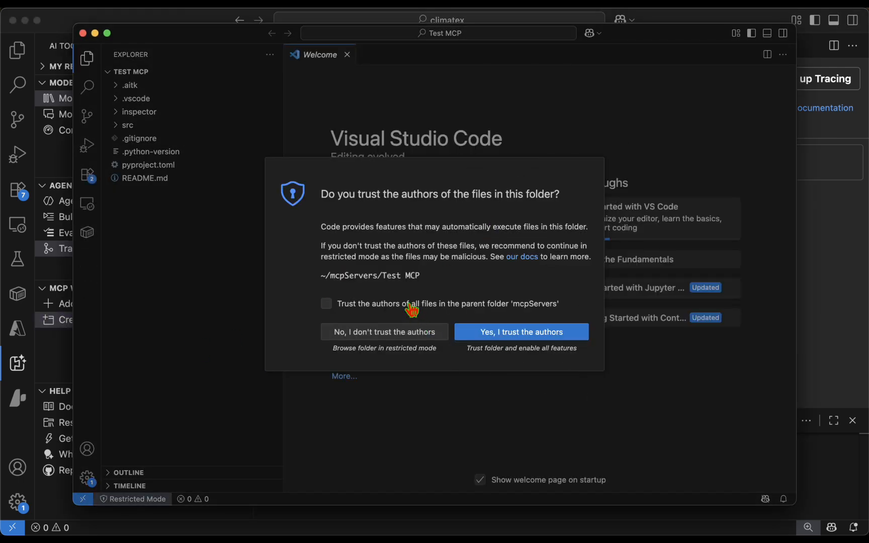
{"action": "left_click", "coordinate": [410, 305]}
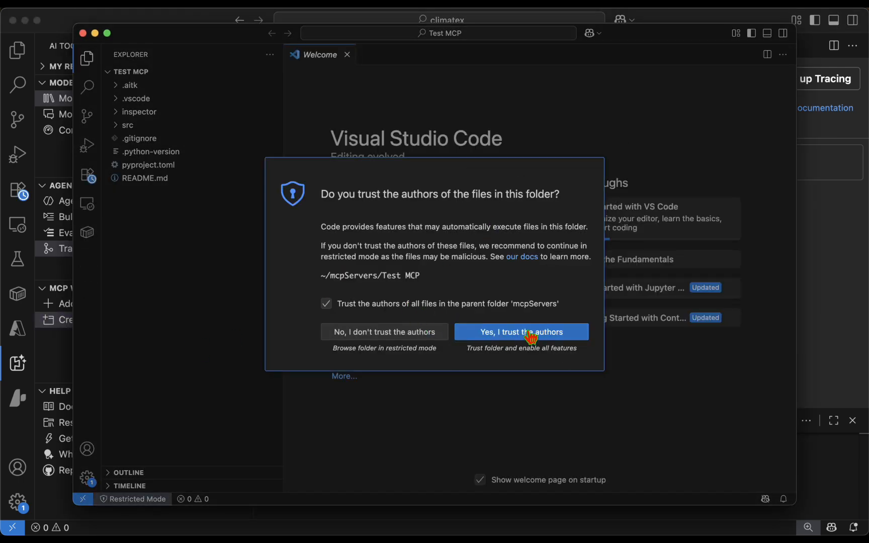
{"action": "left_click", "coordinate": [531, 333]}
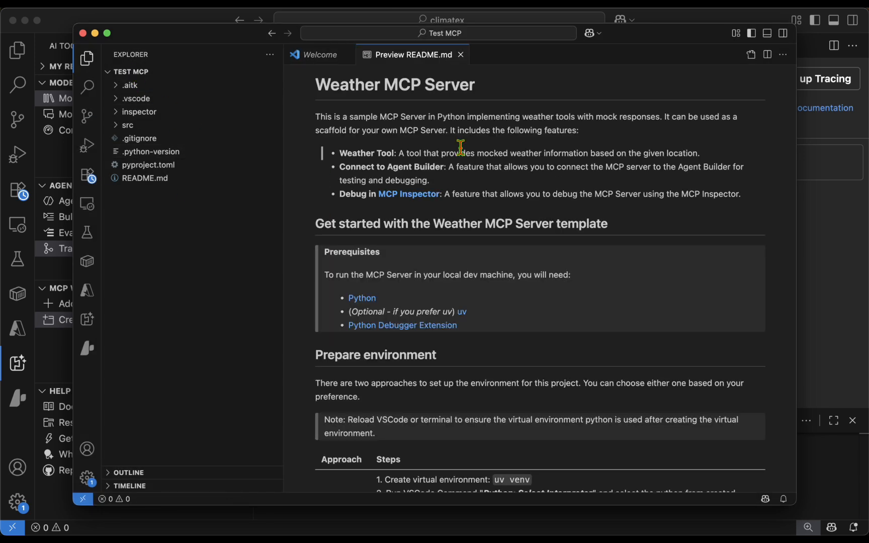
Open server.py in the src folder, examine the get_weather tool definition and its mock data, and close the project window.
{"action": "left_click", "coordinate": [153, 126]}
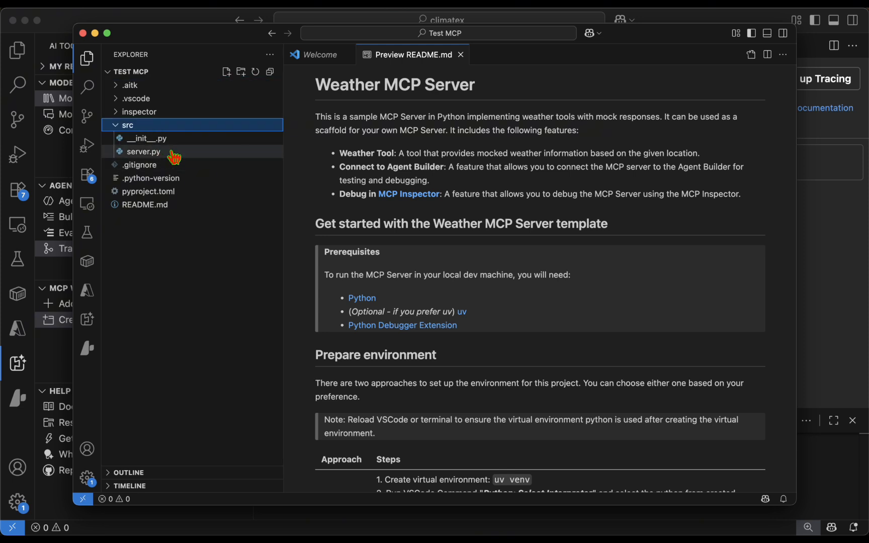
{"action": "left_click", "coordinate": [172, 152]}
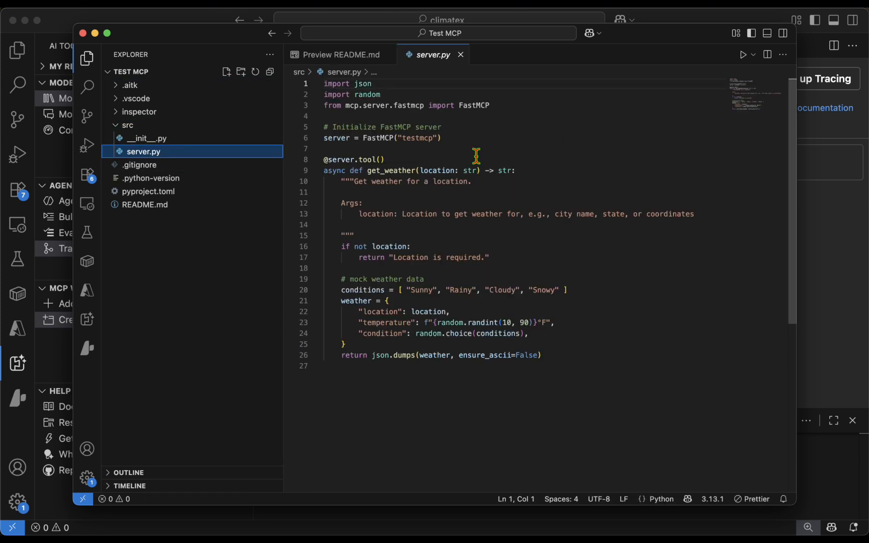
{"action": "left_click_drag", "start_coordinate": [398, 161], "coordinate": [326, 160]}
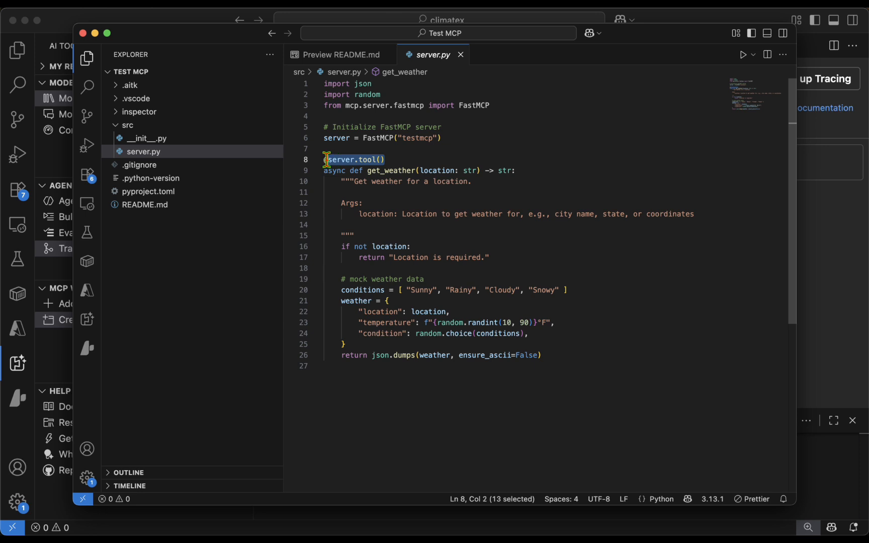
{"action": "double_click", "coordinate": [401, 175]}
{"action": "left_click_drag", "start_coordinate": [400, 175], "coordinate": [617, 357]}
{"action": "left_click", "coordinate": [617, 356]}
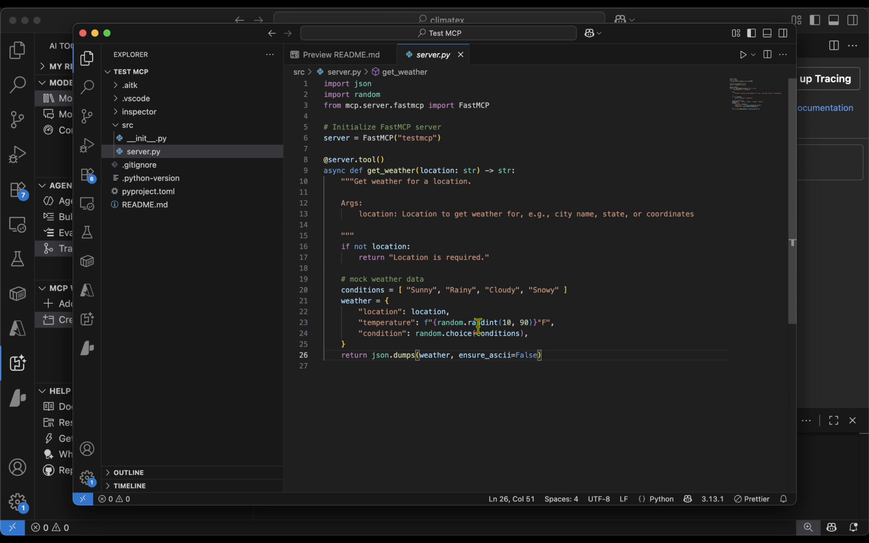
{"action": "left_click", "coordinate": [613, 121]}
{"action": "mouse_move", "coordinate": [446, 325]}
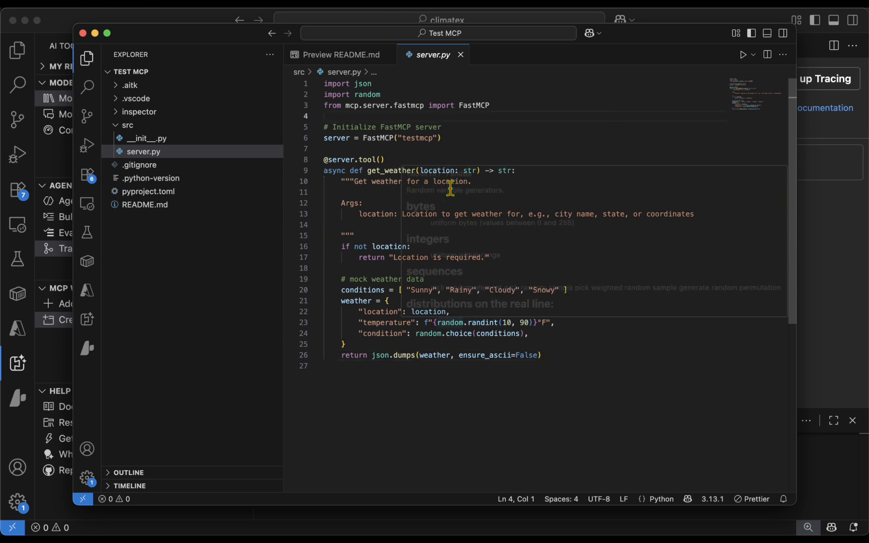
{"action": "left_click", "coordinate": [83, 34]}
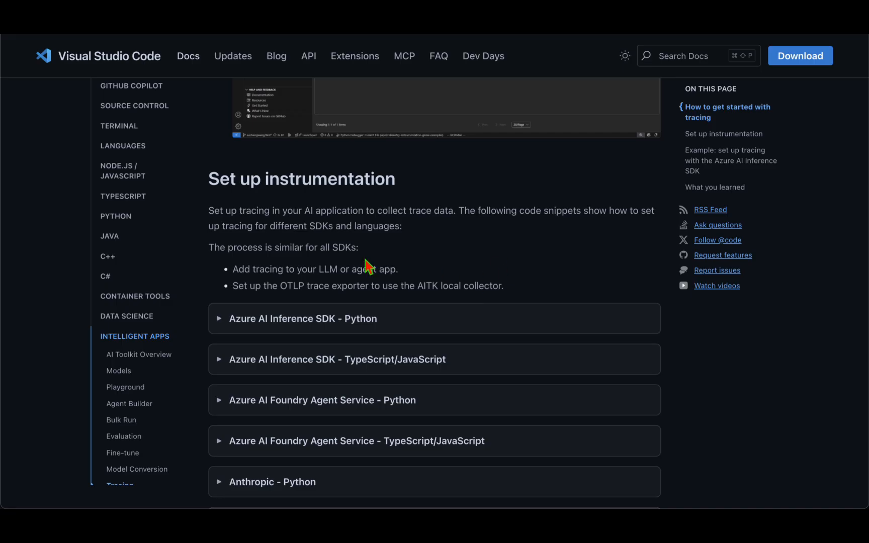
Open the AI Toolkit Overview documentation page and read through its key features, intended audience and key use cases.
{"action": "scroll", "coordinate": [151, 352], "scroll_direction": "down", "scroll_amount": 2}
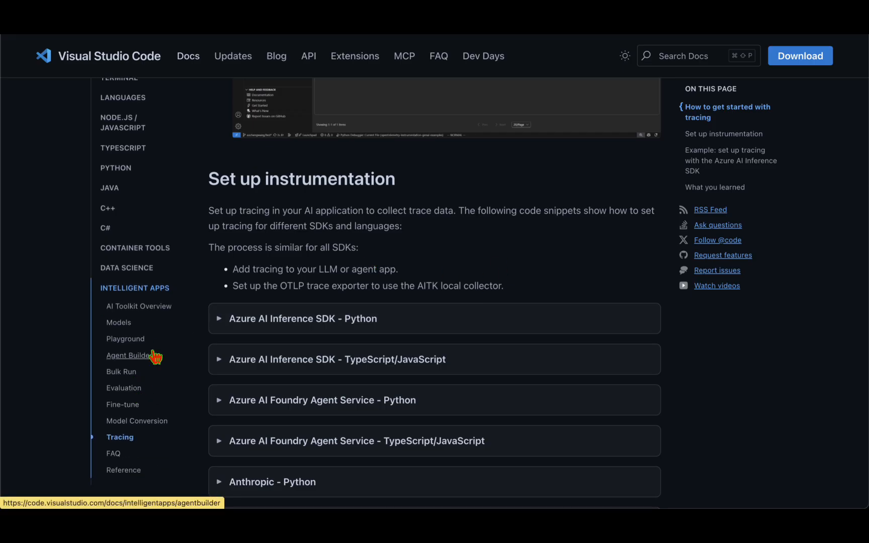
{"action": "left_click", "coordinate": [157, 309]}
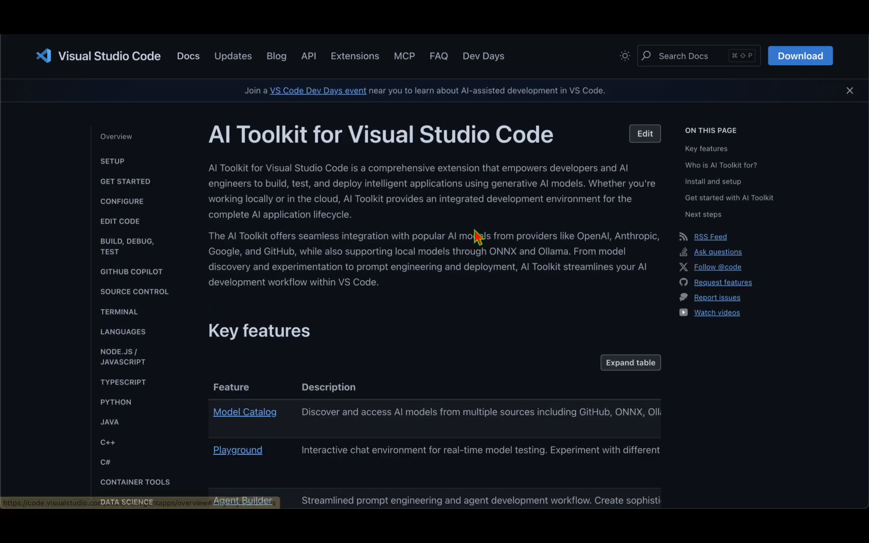
{"action": "scroll", "coordinate": [407, 206], "scroll_direction": "down", "scroll_amount": 5}
{"action": "scroll", "coordinate": [406, 206], "scroll_direction": "down", "scroll_amount": 2}
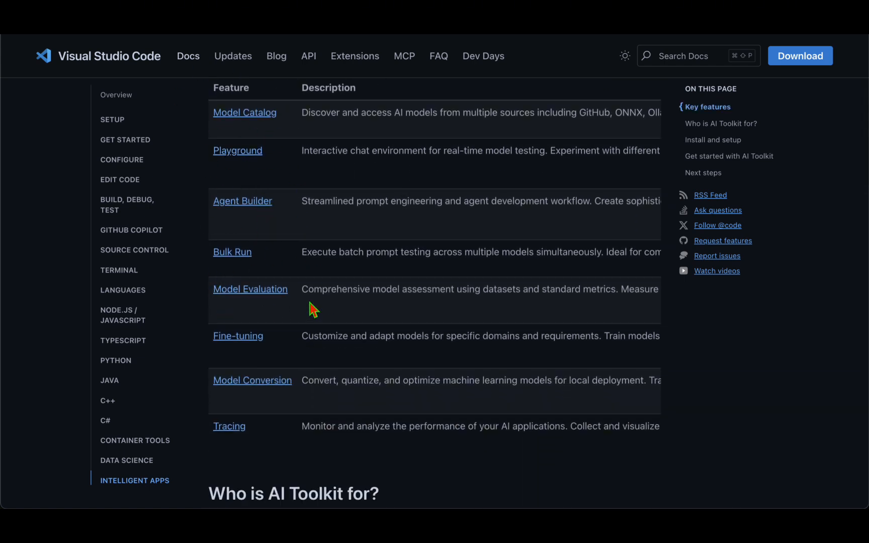
{"action": "scroll", "coordinate": [304, 345], "scroll_direction": "down", "scroll_amount": 2}
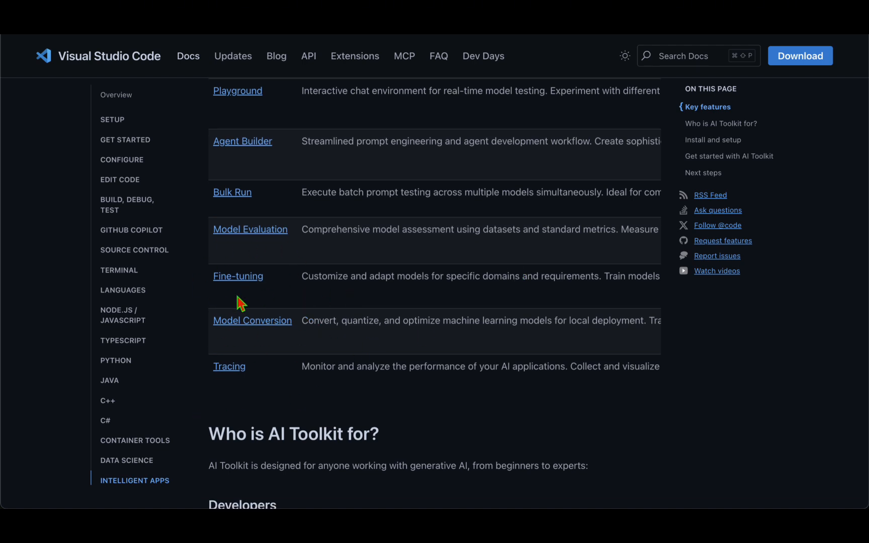
{"action": "scroll", "coordinate": [447, 277], "scroll_direction": "down", "scroll_amount": 1}
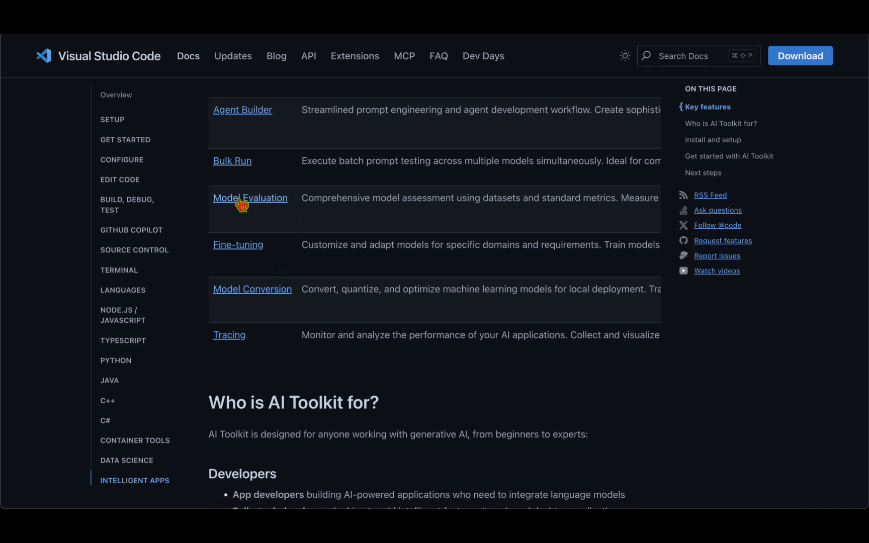
{"action": "scroll", "coordinate": [436, 243], "scroll_direction": "down", "scroll_amount": 4}
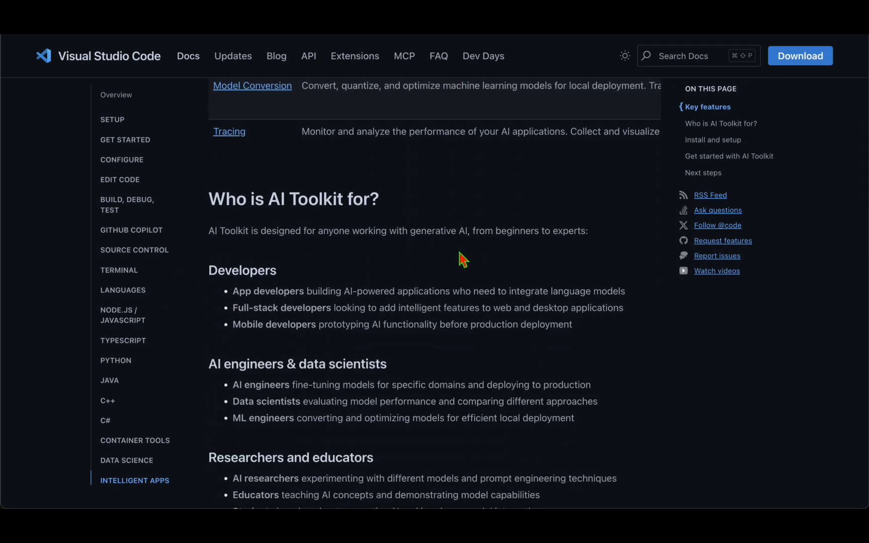
{"action": "scroll", "coordinate": [459, 255], "scroll_direction": "down", "scroll_amount": 8}
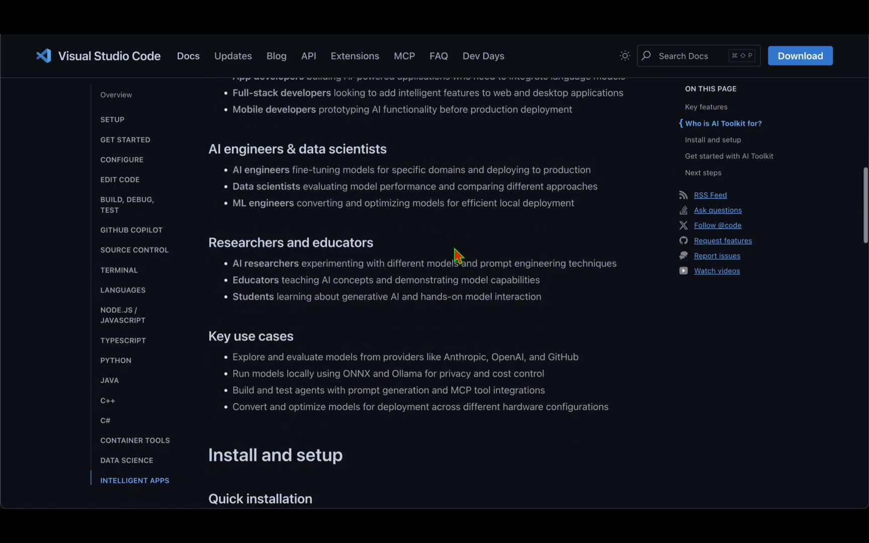